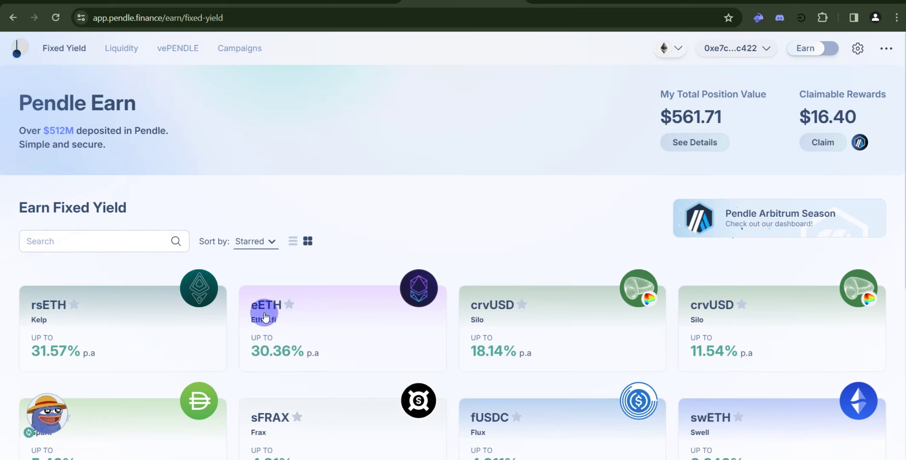
# - Switch the site from Earn to Trade mode and open the Ether.fi eETH liquidity pool
pyautogui.click(805, 50)
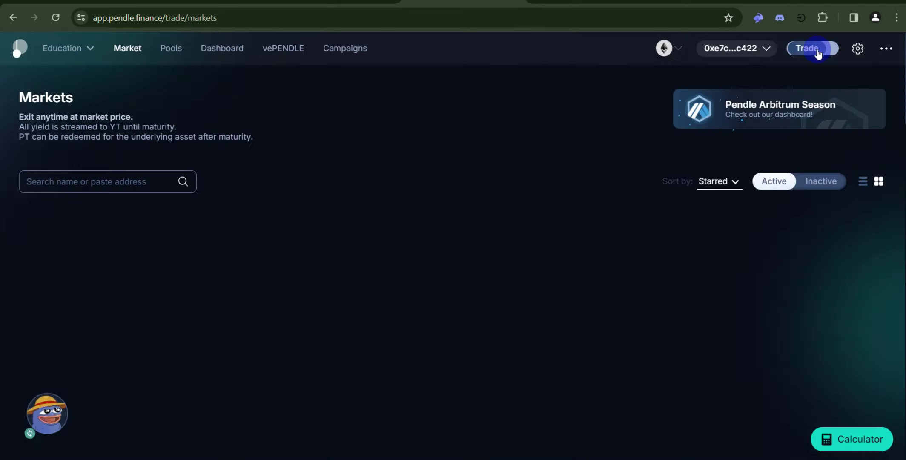
pyautogui.click(171, 48)
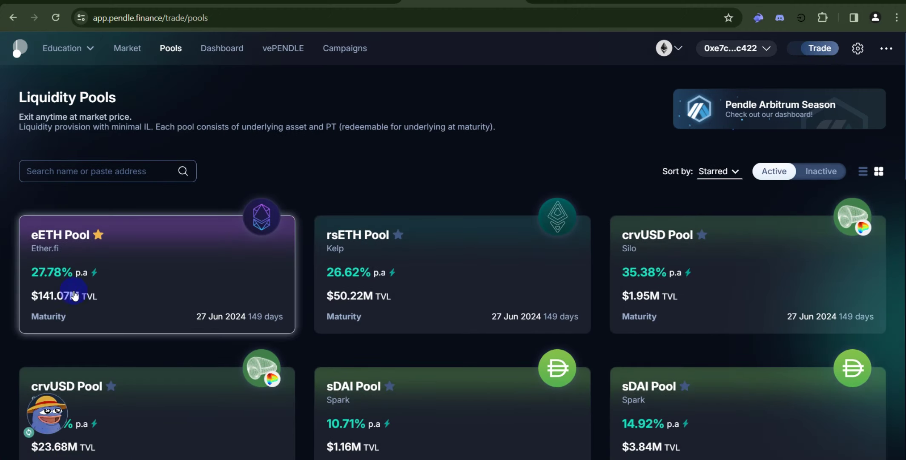
pyautogui.click(53, 255)
# - Review the eETH pool's liquidity composition and expand its APY breakdown into underlying, PT and Pendle LP yield
pyautogui.scroll(-3, 454, 244)
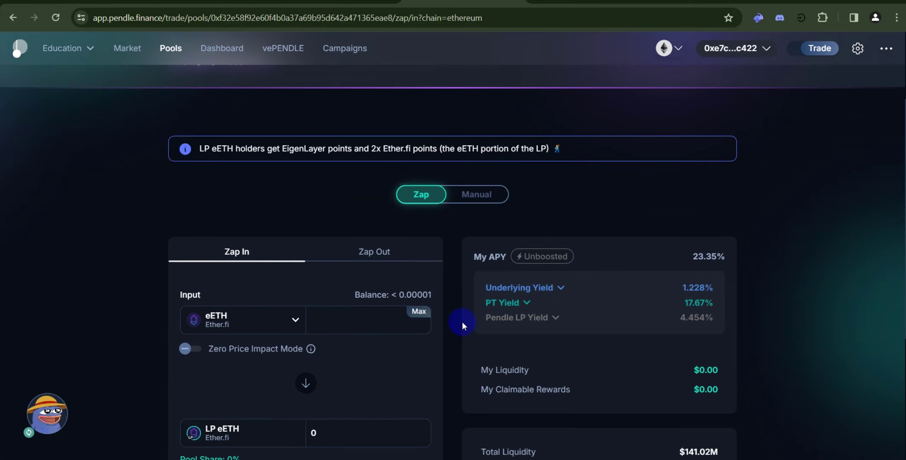
pyautogui.scroll(-3, 473, 296)
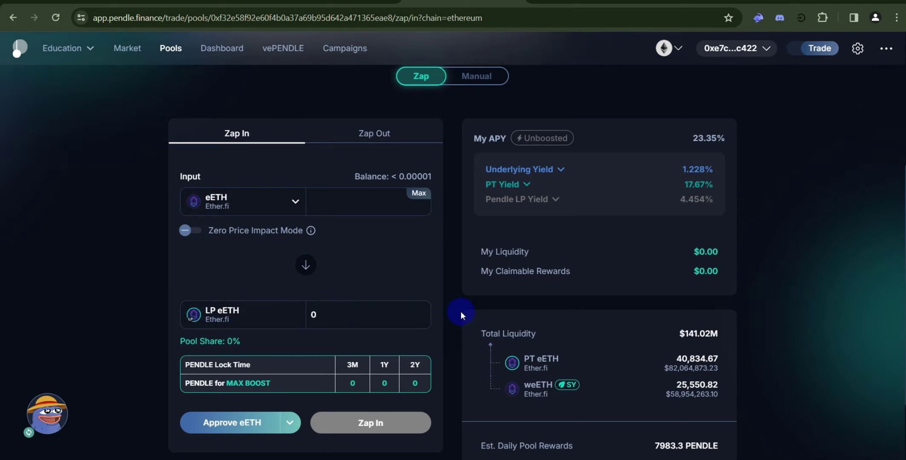
pyautogui.scroll(-1, 460, 310)
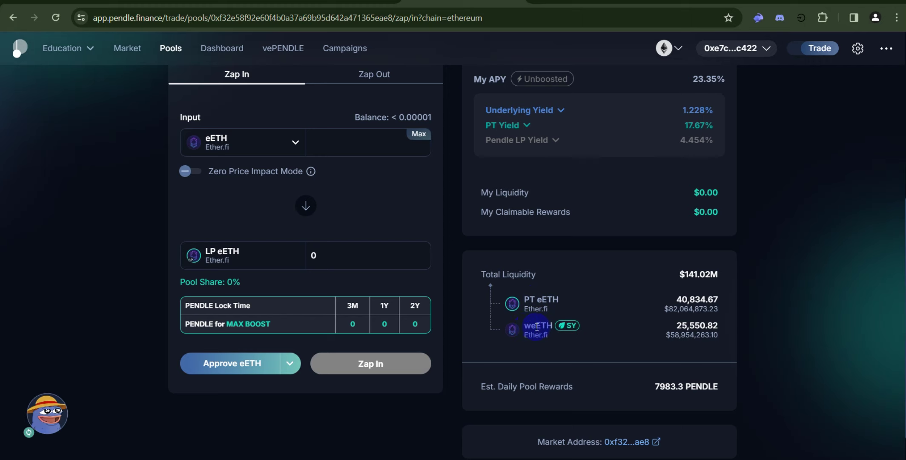
pyautogui.scroll(1, 546, 316)
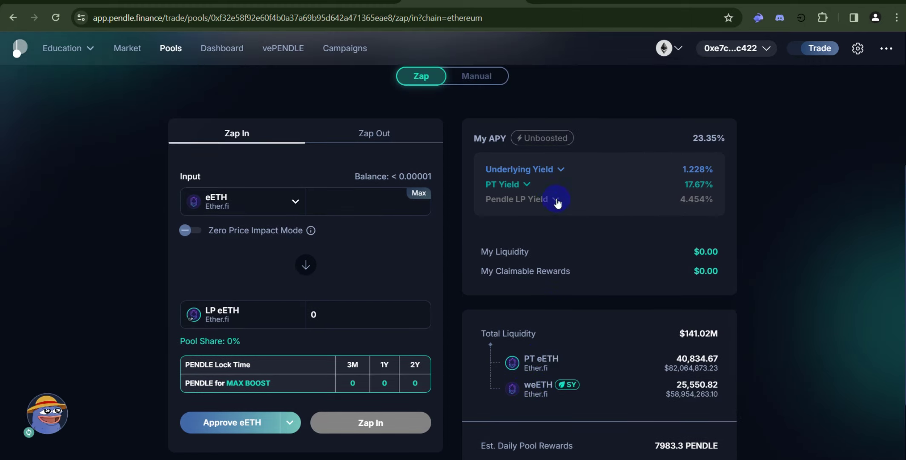
pyautogui.click(533, 187)
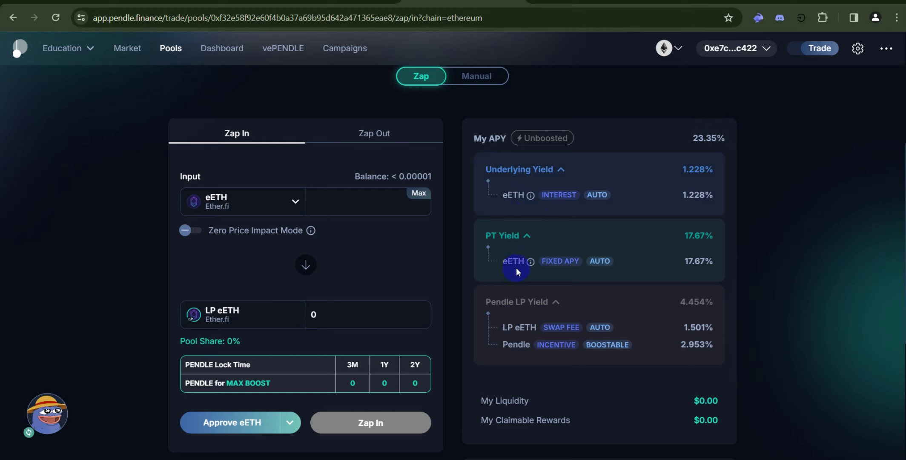
pyautogui.scroll(-1, 524, 358)
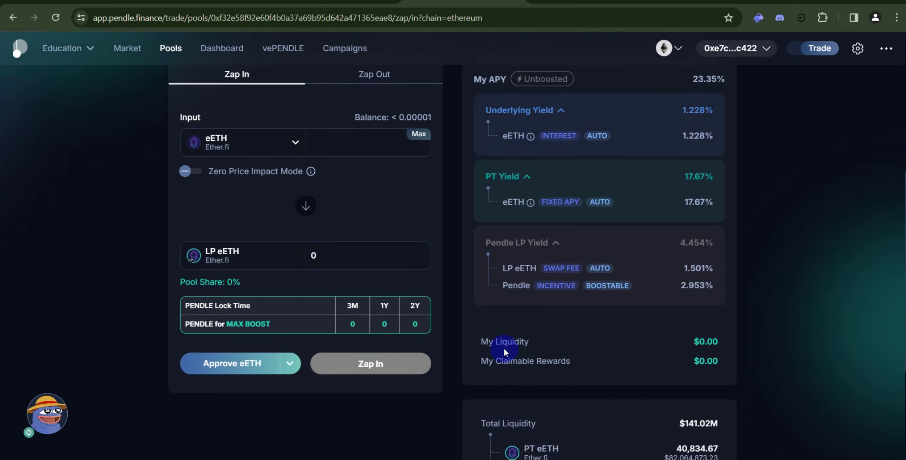
pyautogui.scroll(1, 504, 347)
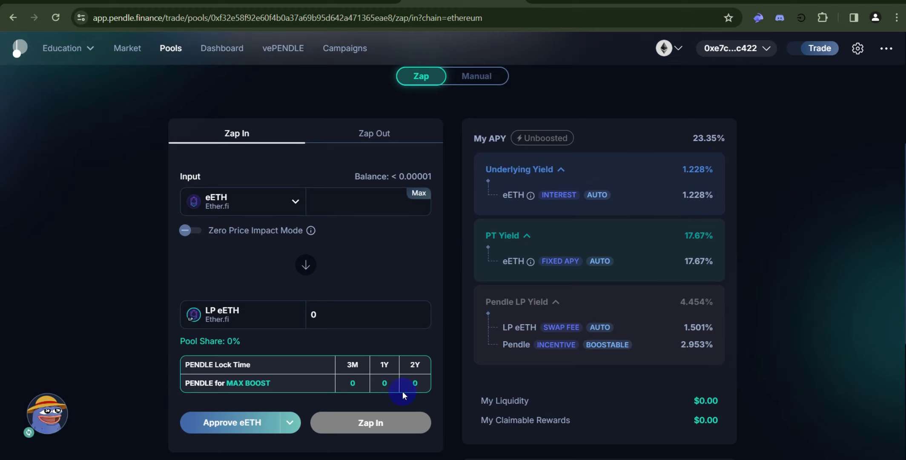
# - Choose ETH as the input token for zapping into the eETH pool
pyautogui.scroll(1, 454, 371)
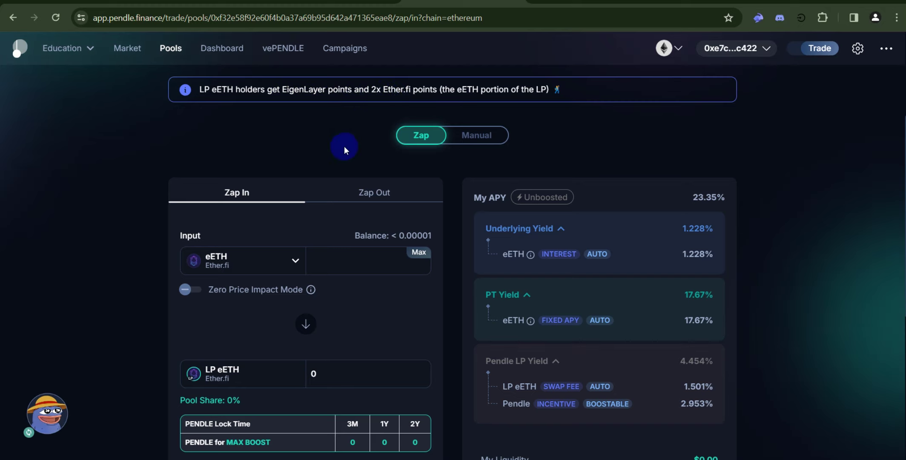
pyautogui.click(293, 260)
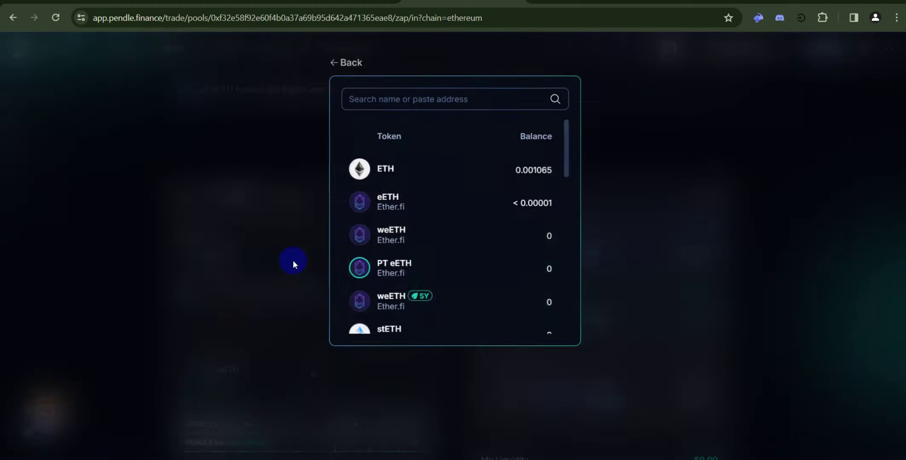
pyautogui.click(379, 169)
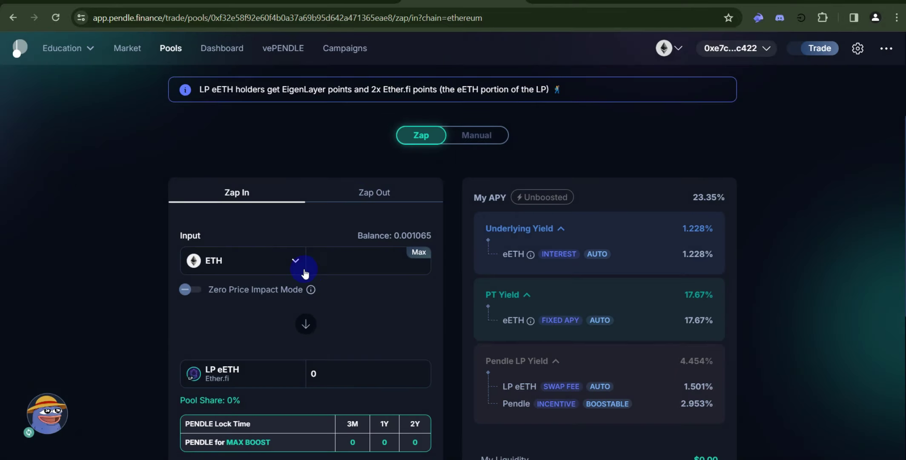
# - Examine the eETH pool page, including the zap-in form, yield breakdown, total liquidity and LP points notice
pyautogui.scroll(-3, 426, 296)
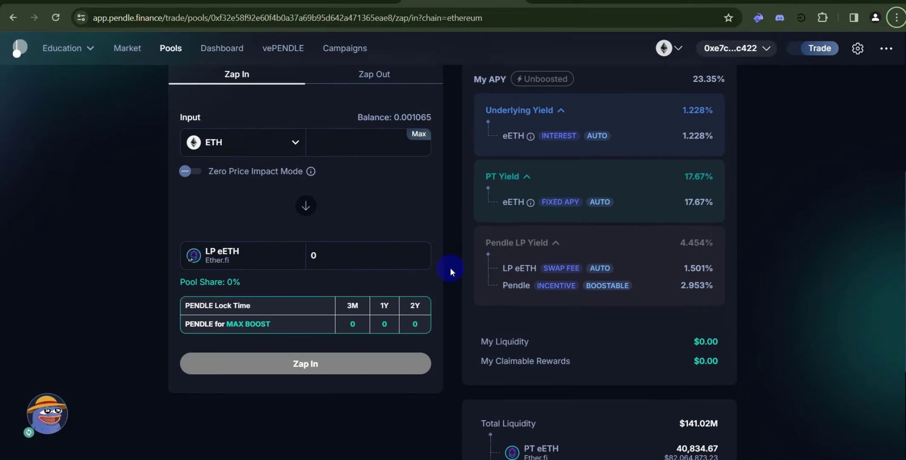
pyautogui.scroll(-1, 450, 268)
pyautogui.scroll(4, 451, 269)
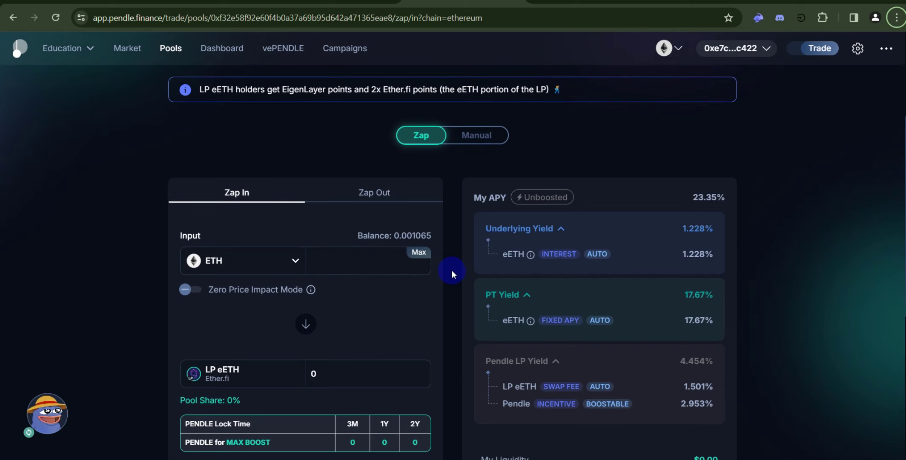
pyautogui.scroll(-1, 452, 270)
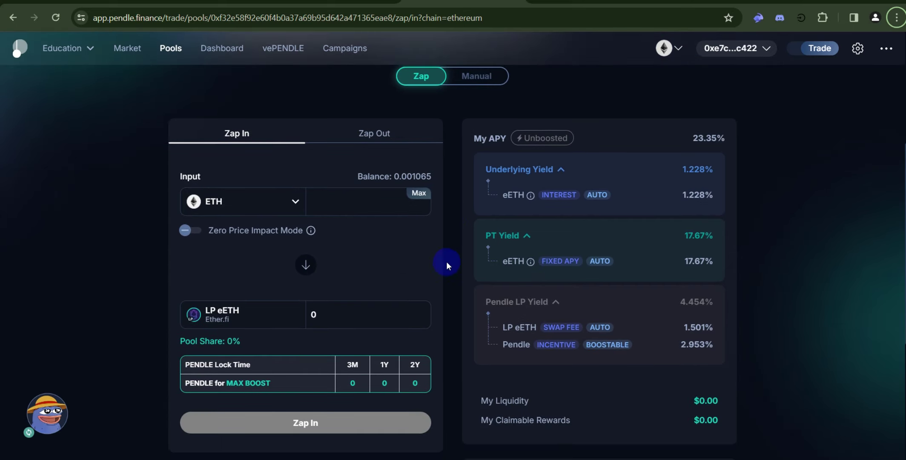
pyautogui.scroll(1, 445, 261)
pyautogui.scroll(2, 457, 263)
pyautogui.scroll(-3, 456, 268)
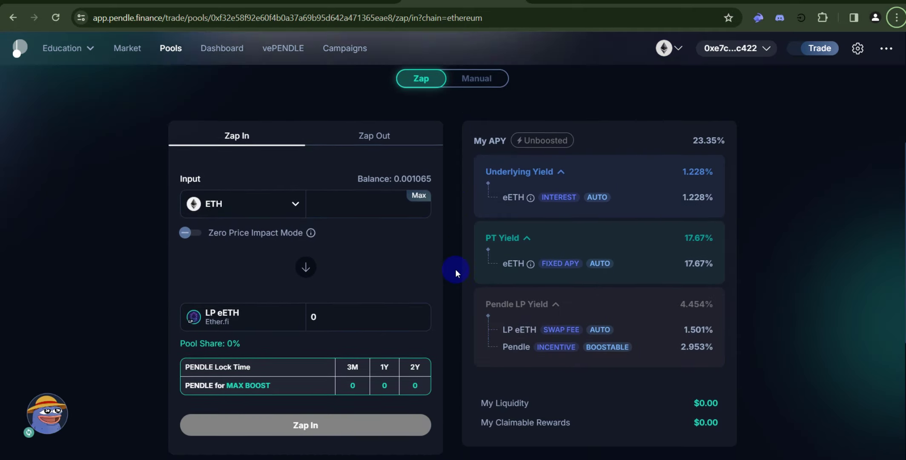
pyautogui.scroll(2, 456, 269)
pyautogui.scroll(-2, 456, 270)
pyautogui.scroll(-3, 456, 273)
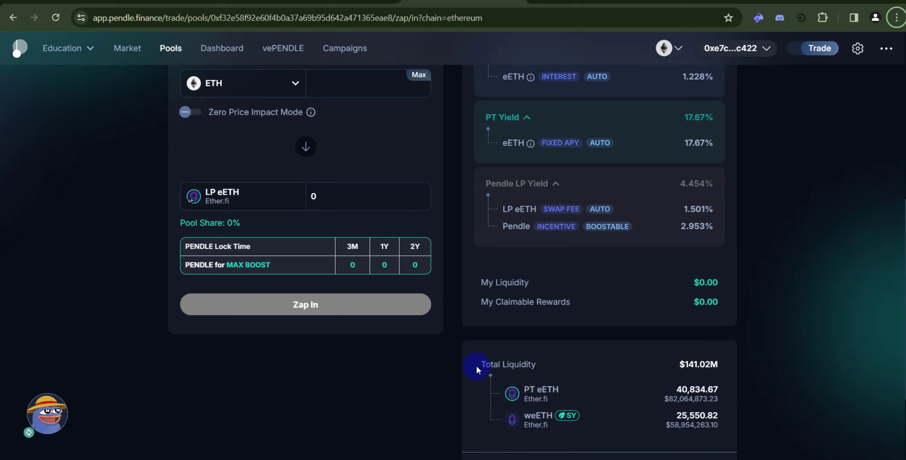
pyautogui.scroll(2, 460, 324)
pyautogui.scroll(-2, 462, 330)
pyautogui.scroll(7, 461, 340)
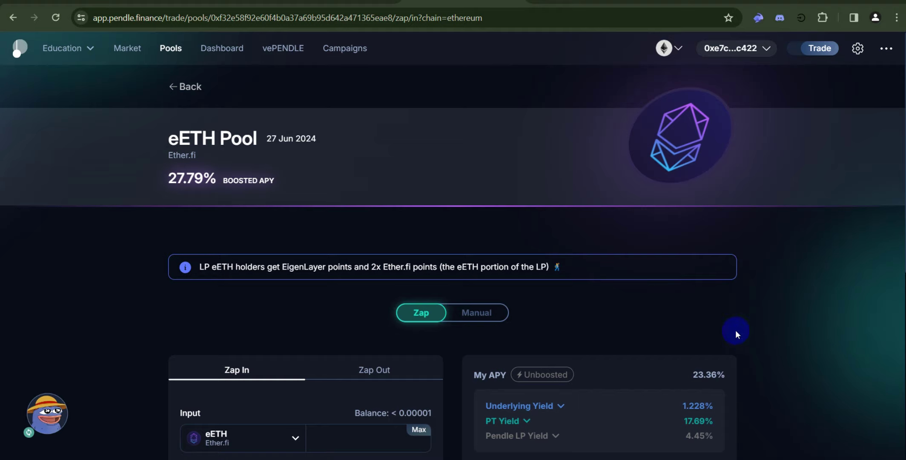
# - Open the markets overview and compare the maturities and the YT and PT yields of the listed assets, especially Ether.fi eETH
pyautogui.click(127, 53)
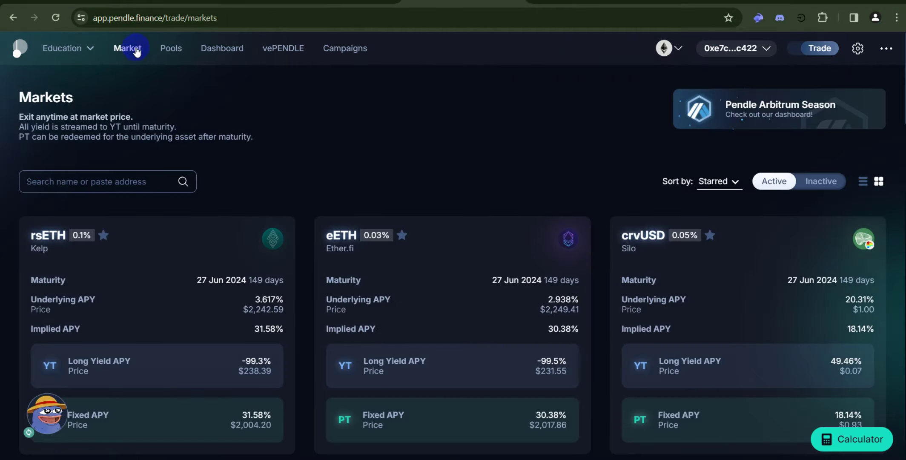
pyautogui.scroll(-1, 303, 145)
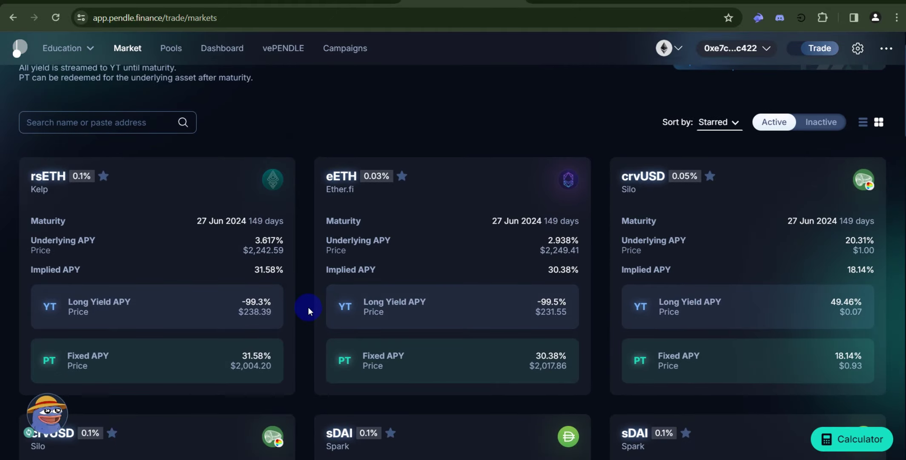
pyautogui.scroll(-1, 47, 256)
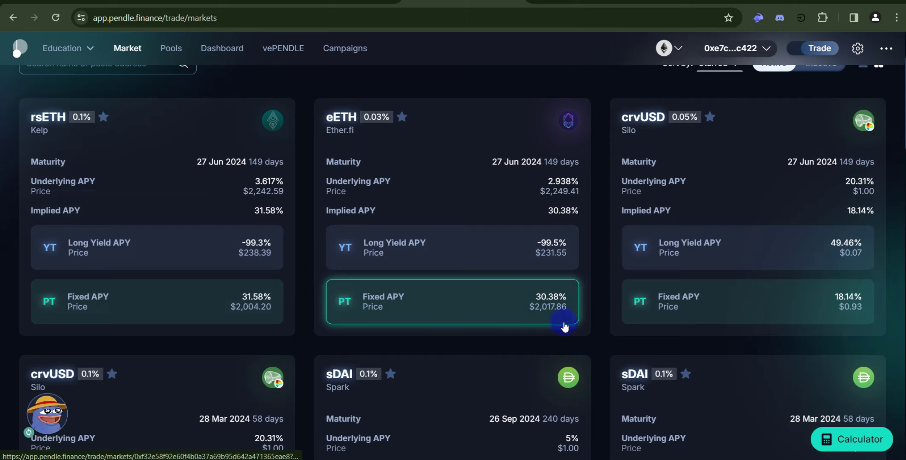
pyautogui.scroll(-2, 308, 326)
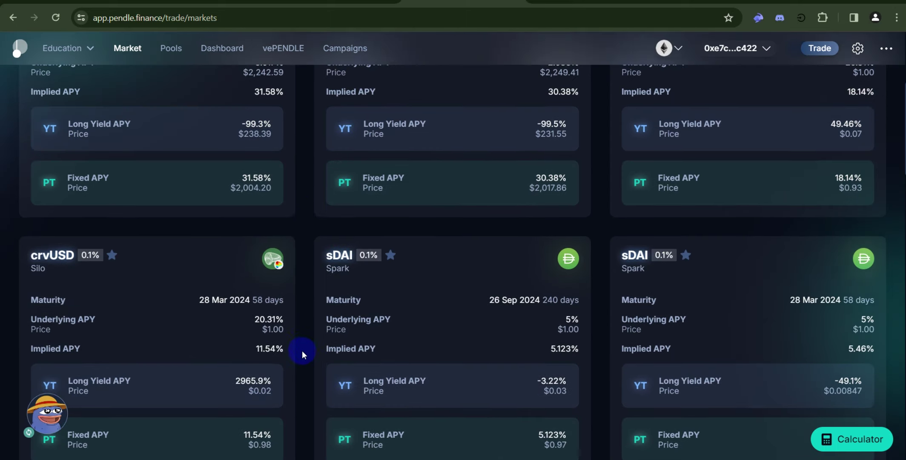
pyautogui.scroll(-2, 307, 347)
pyautogui.scroll(4, 663, 372)
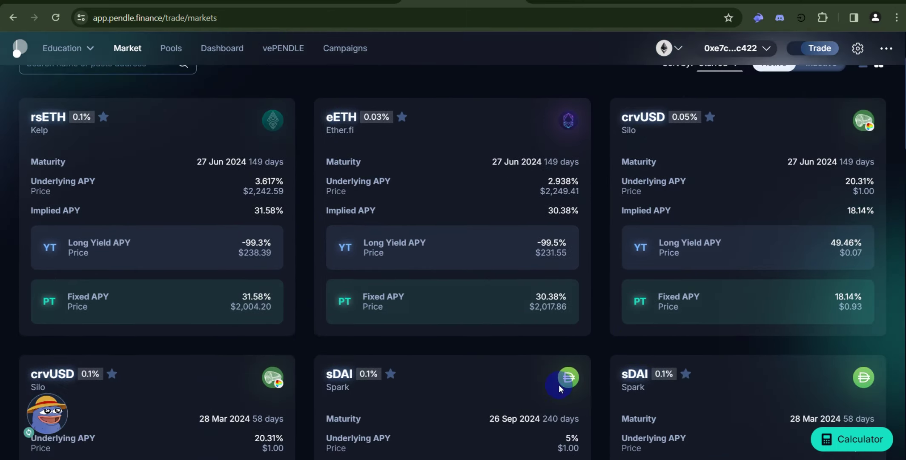
pyautogui.scroll(3, 559, 384)
pyautogui.scroll(-1, 314, 296)
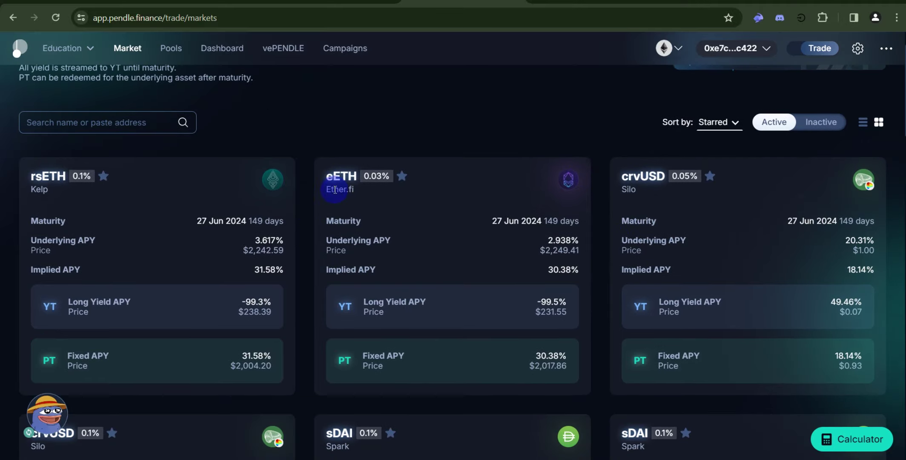
pyautogui.moveTo(332, 228)
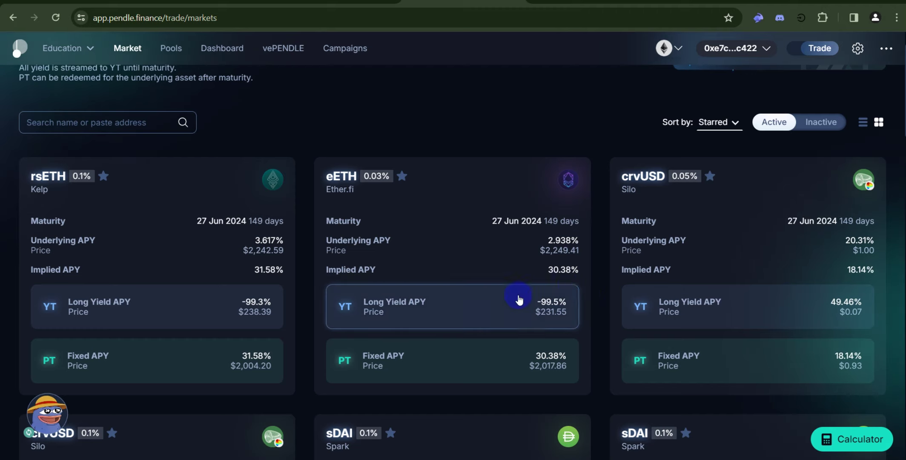
# - Open the YT swap page for Ether.fi eETH and choose ETH as the input token
pyautogui.click(398, 306)
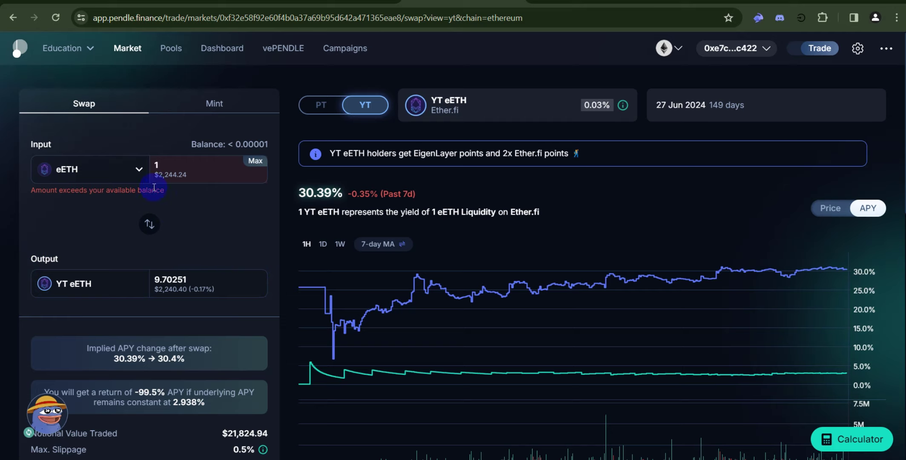
pyautogui.click(139, 169)
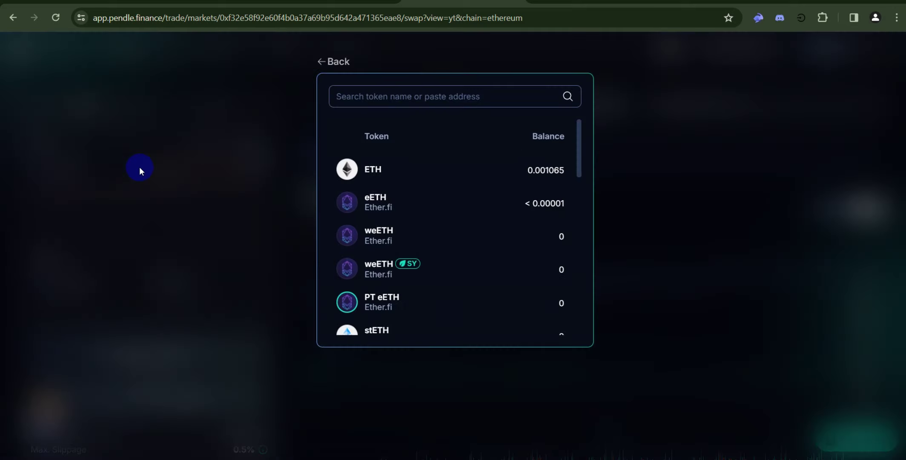
pyautogui.click(371, 173)
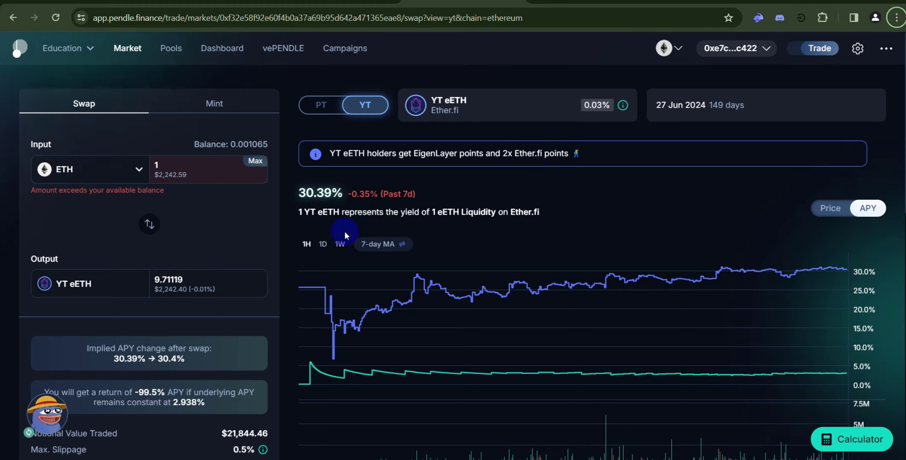
# - Examine the YT eETH swap estimate, fee and slippage details, the APY chart and the market statistics
pyautogui.scroll(-2, 214, 219)
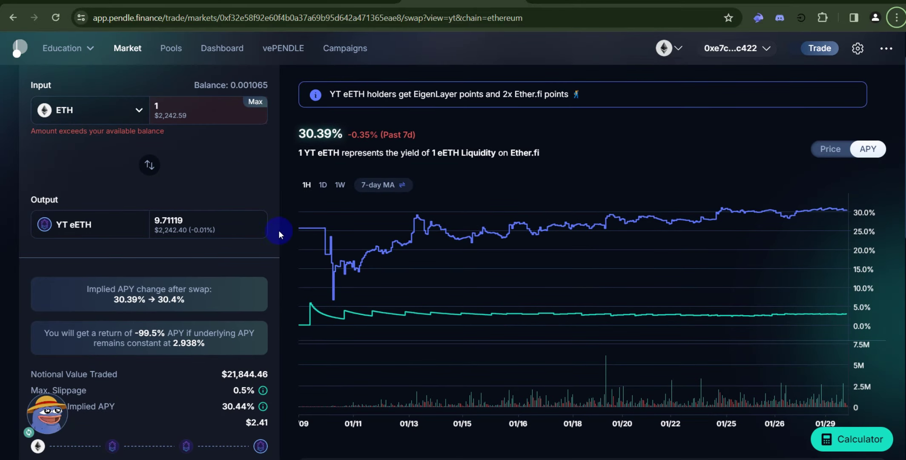
pyautogui.scroll(2, 279, 232)
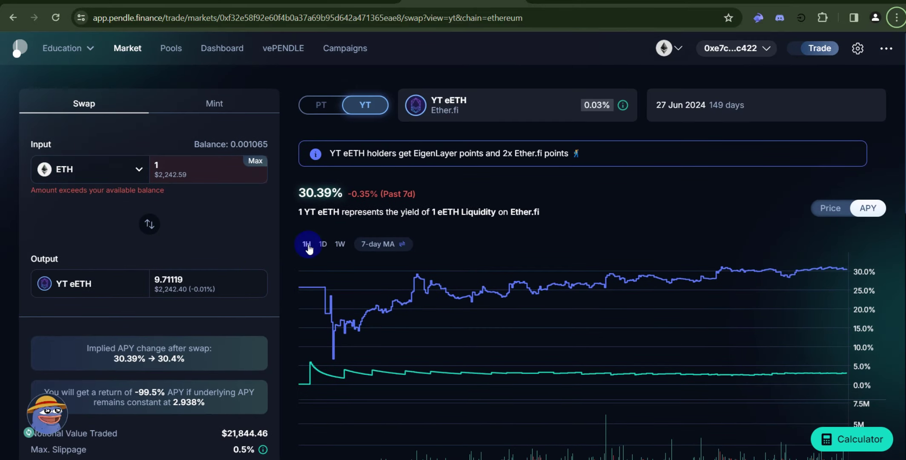
pyautogui.scroll(-6, 271, 237)
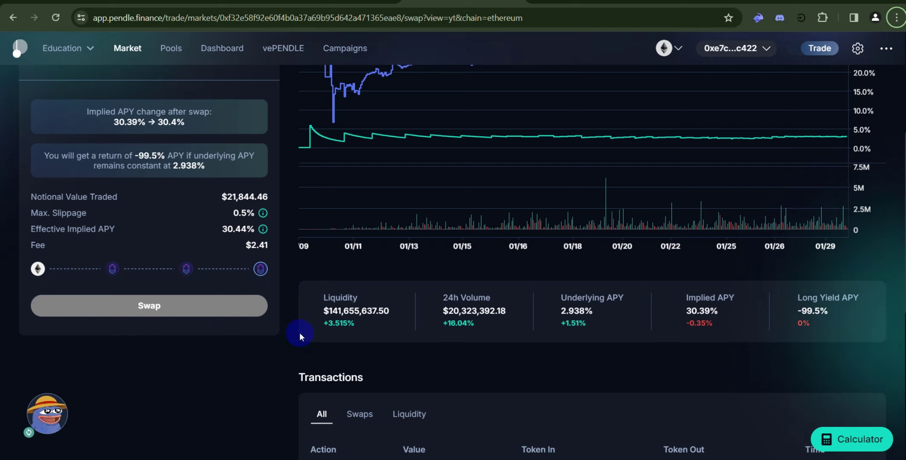
pyautogui.scroll(3, 300, 332)
pyautogui.scroll(3, 278, 252)
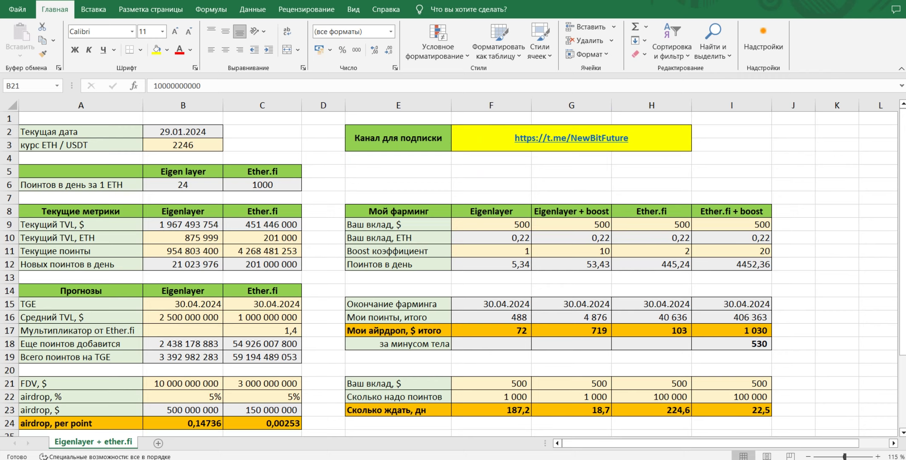
# - Switch to the Excel sheet "Eigenlayer + ether.fi" and inspect the current date and ETH / USDT rate cells, B2 and B3
pyautogui.click(324, 264)
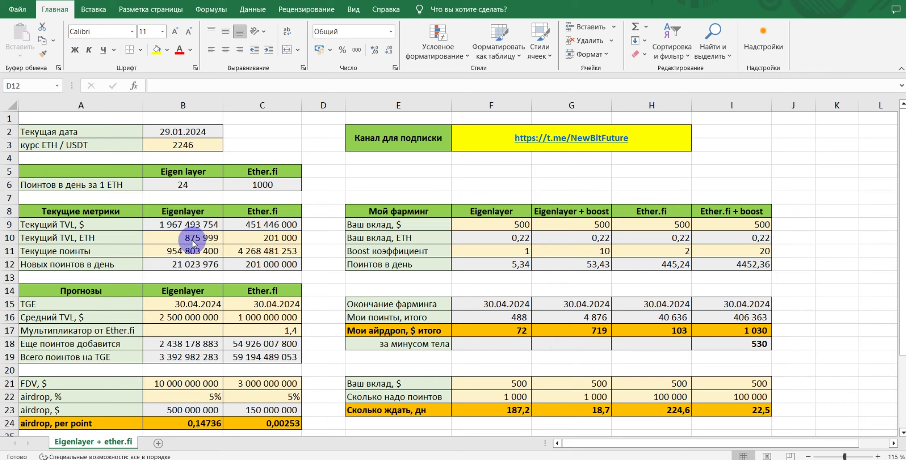
pyautogui.click(170, 130)
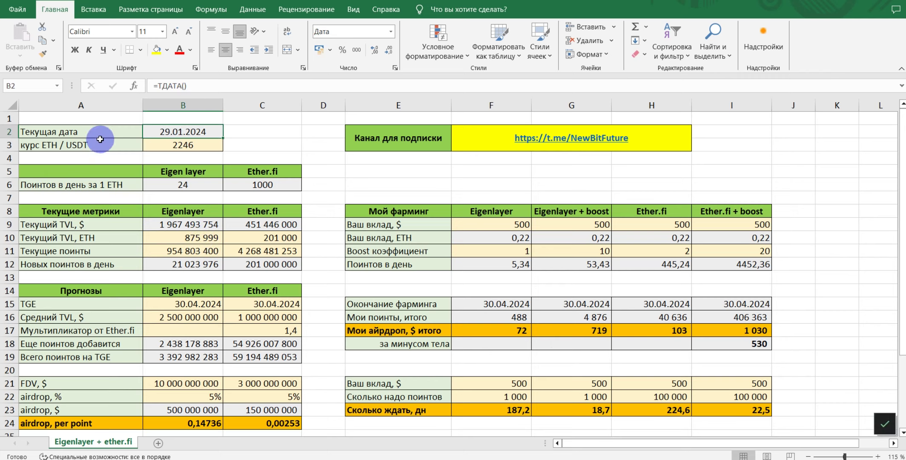
pyautogui.click(180, 145)
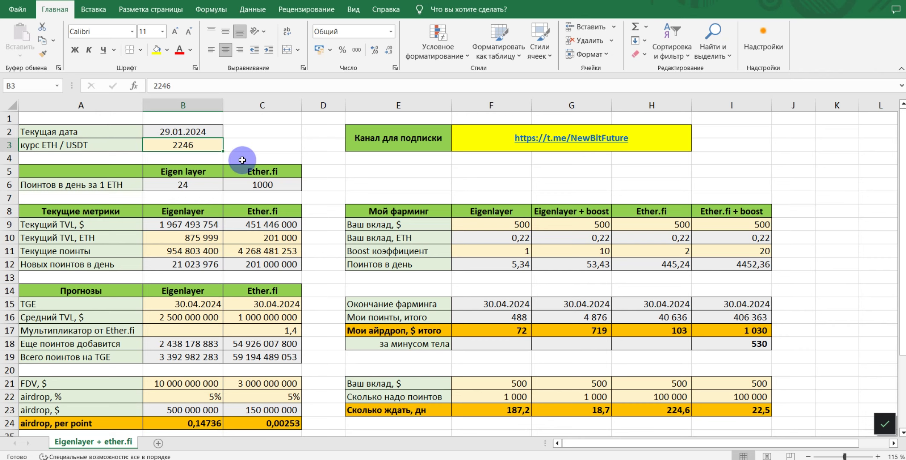
# - Inspect the daily points per 1 ETH for Eigenlayer and Ether.fi in cells B6 and C6
pyautogui.scroll(-1, 242, 160)
pyautogui.scroll(1, 183, 171)
pyautogui.click(119, 185)
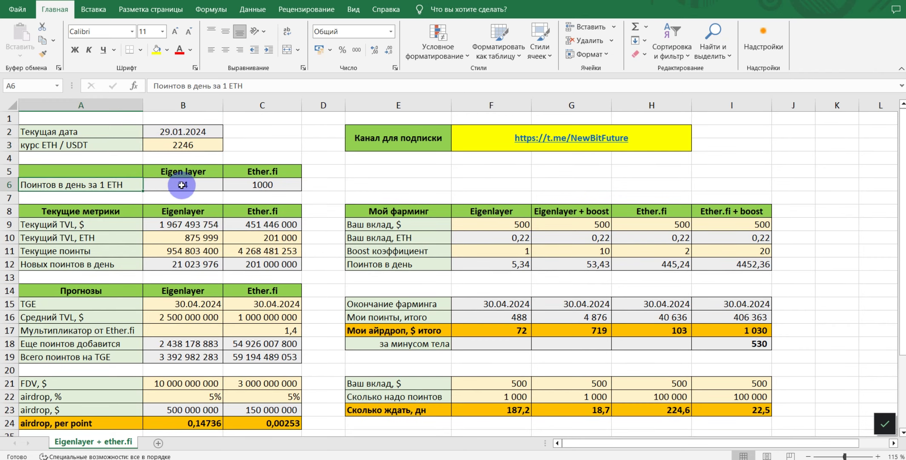
pyautogui.click(181, 185)
pyautogui.click(97, 185)
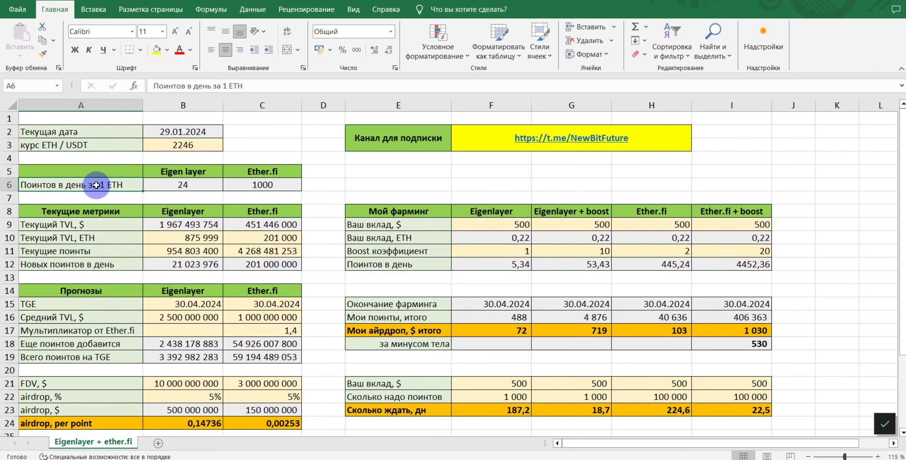
pyautogui.click(175, 186)
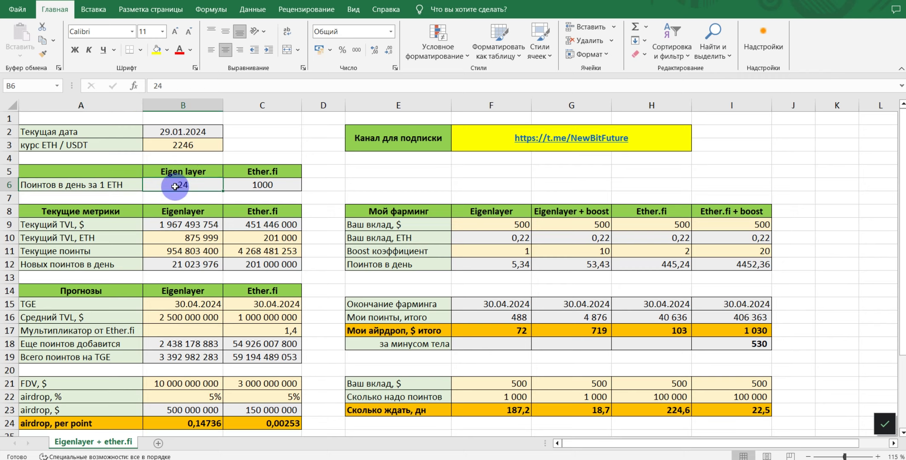
pyautogui.click(256, 188)
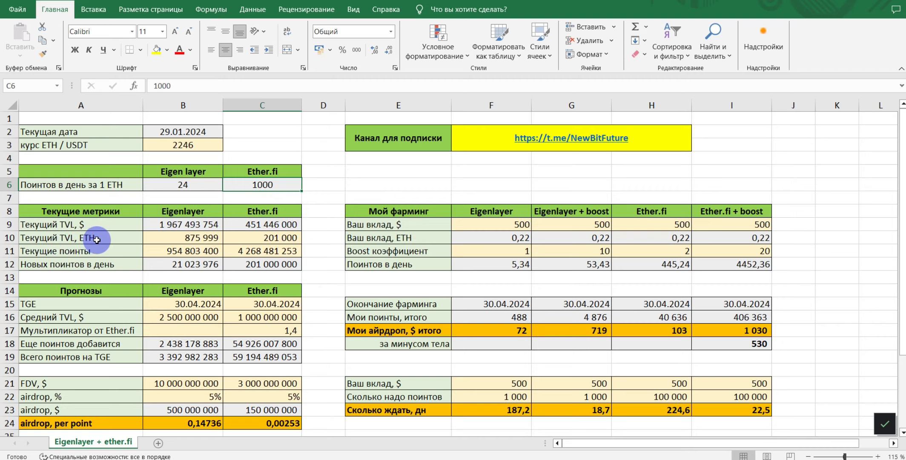
# - Inspect the current ETH TVL cells B10 and C10, and check the TVL figures on the EigenLayer restaking site
pyautogui.click(179, 238)
pyautogui.click(253, 238)
pyautogui.click(198, 239)
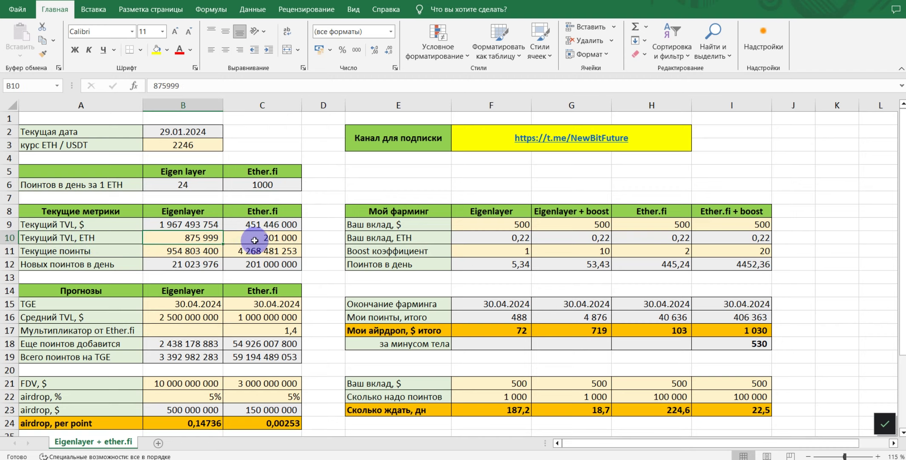
pyautogui.click(257, 238)
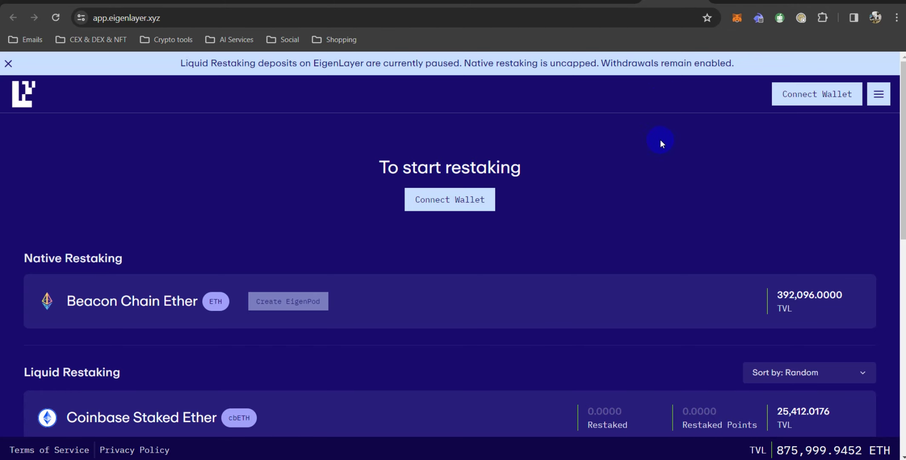
pyautogui.scroll(-5, 659, 143)
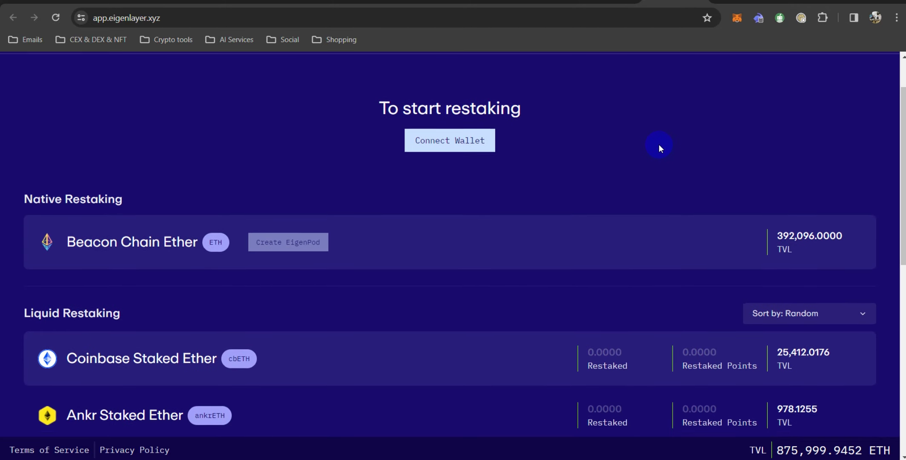
pyautogui.scroll(5, 659, 143)
pyautogui.scroll(-10, 658, 149)
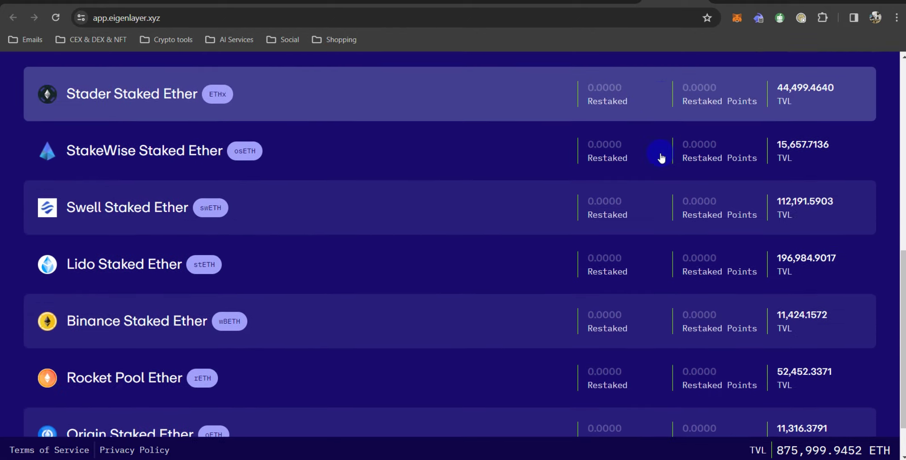
pyautogui.moveTo(793, 454)
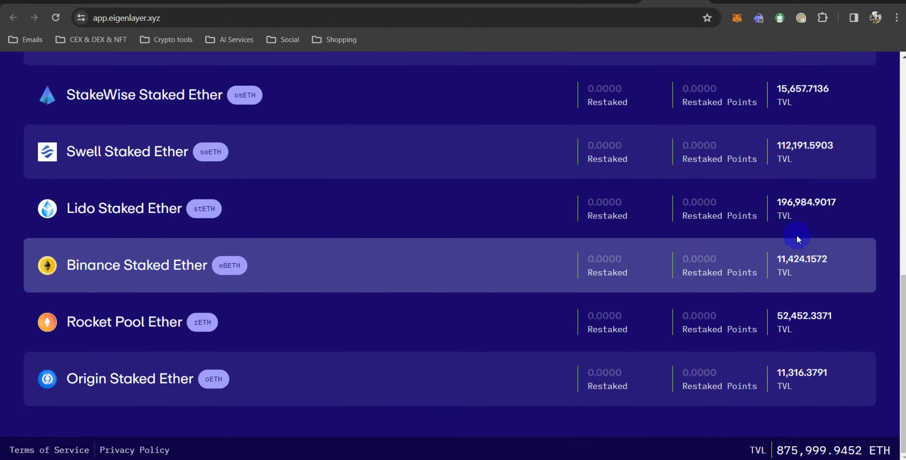
# - Look up the total ETH staked on the ether.fi site and set Ether.fi's current ETH TVL in C10 to 213000
pyautogui.click(743, 2)
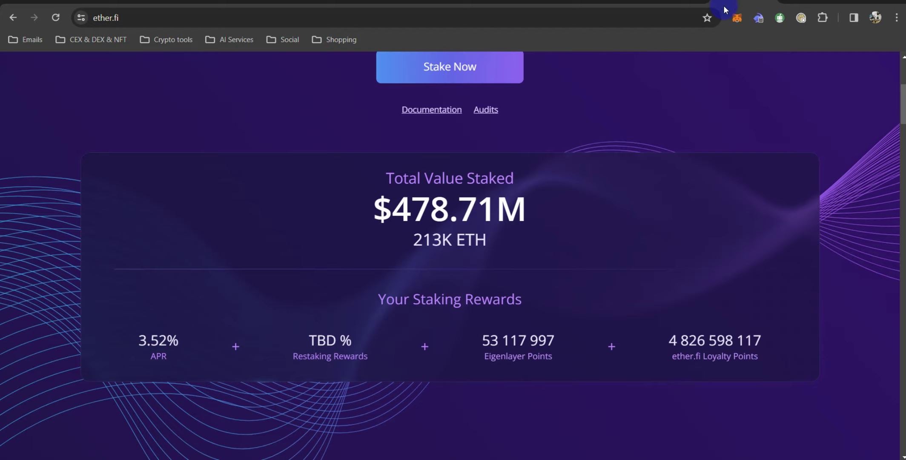
pyautogui.scroll(5, 706, 138)
pyautogui.scroll(-3, 434, 280)
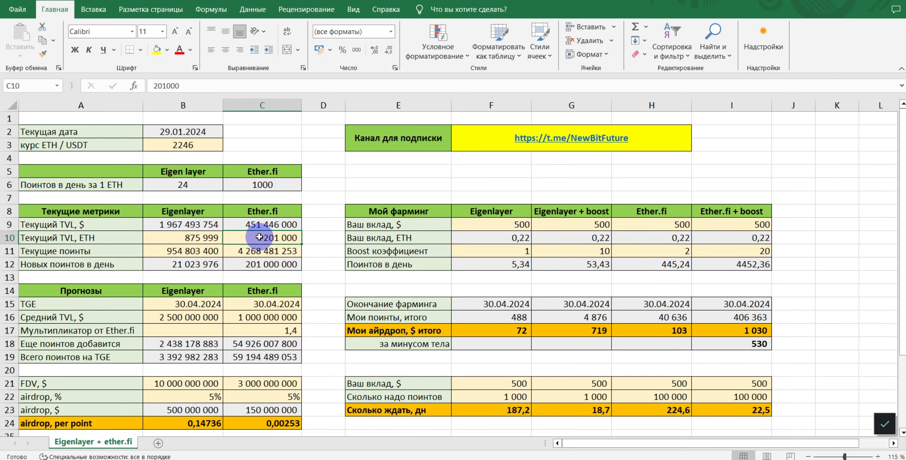
pyautogui.write('213')
pyautogui.press('Return')
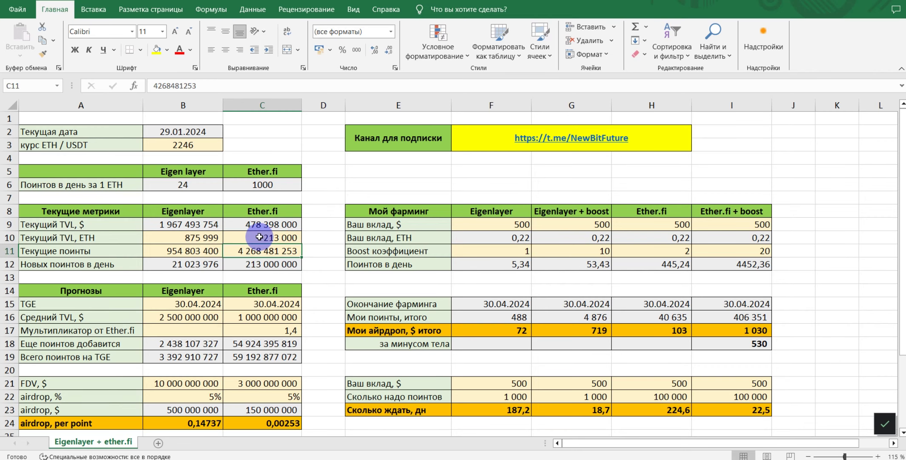
# - Inspect the dollar TVL formulas for Eigenlayer and Ether.fi in cells B9 and C9
pyautogui.click(97, 225)
pyautogui.click(171, 226)
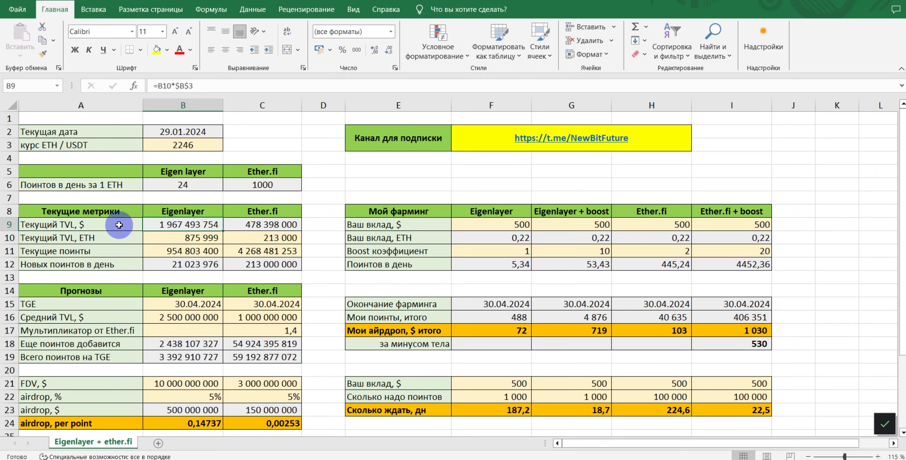
pyautogui.click(259, 226)
pyautogui.click(185, 224)
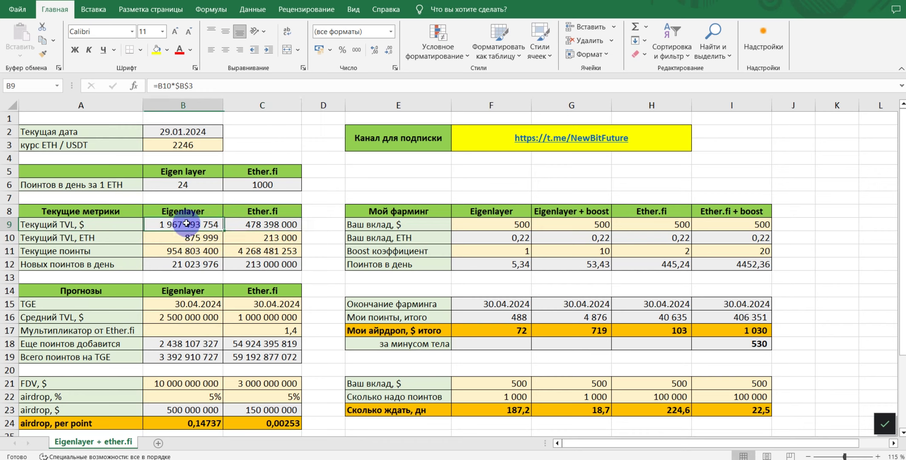
# - Check Eigenlayer's current points in B11 against the total earned points on the Dune EigenLayer dashboard
pyautogui.click(188, 251)
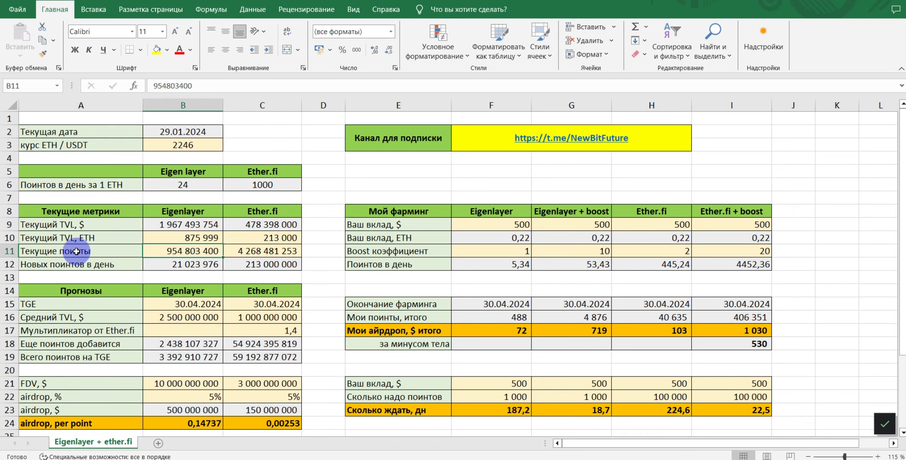
pyautogui.hotkey('alt', 'Tab')
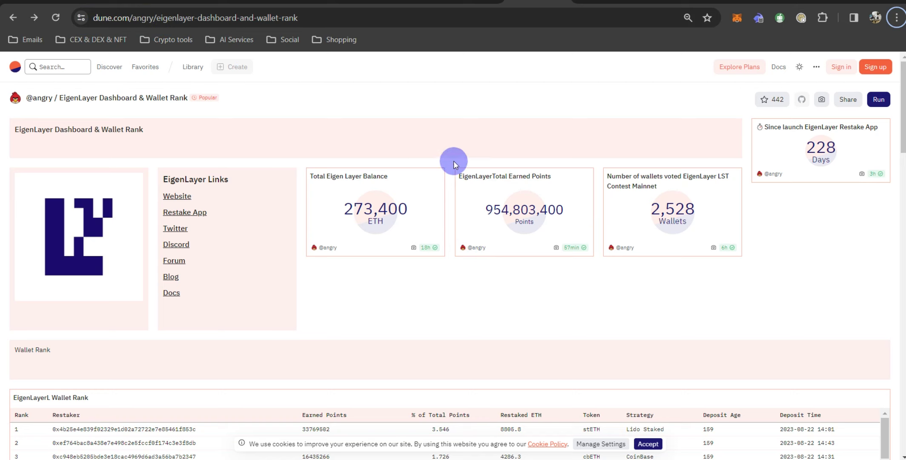
pyautogui.scroll(-1, 293, 227)
pyautogui.scroll(1, 528, 264)
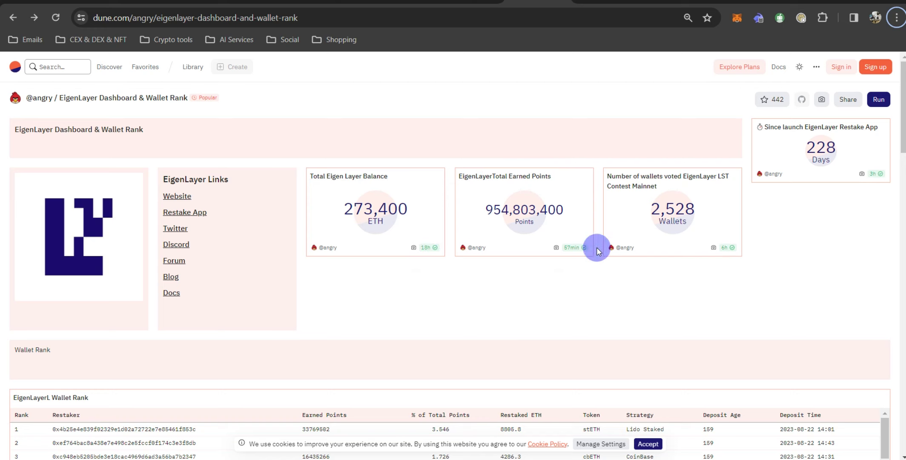
pyautogui.click(729, 1)
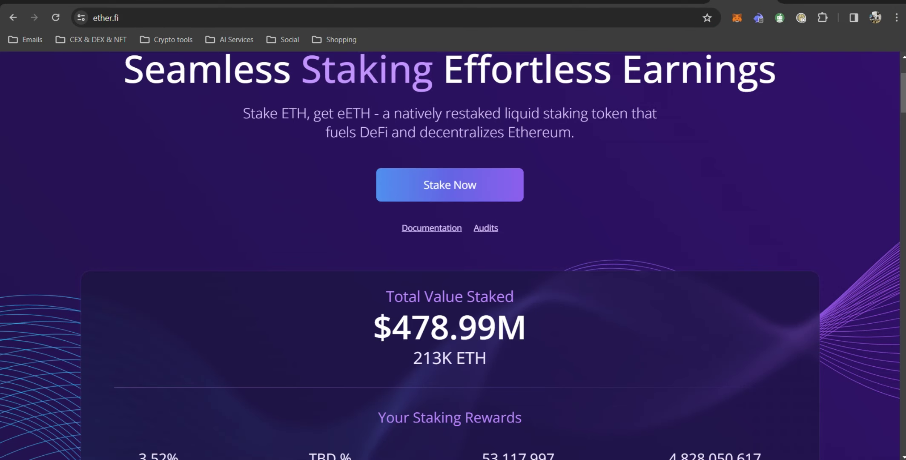
pyautogui.scroll(-4, 676, 188)
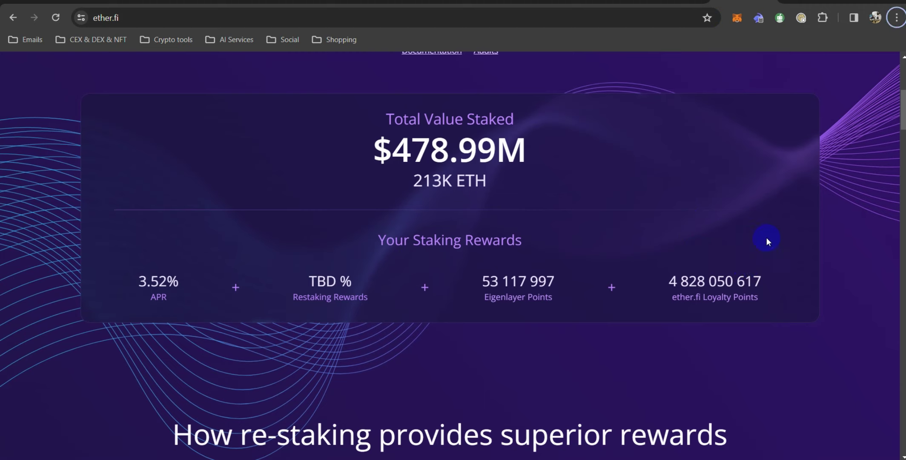
pyautogui.hotkey('alt', 'Tab')
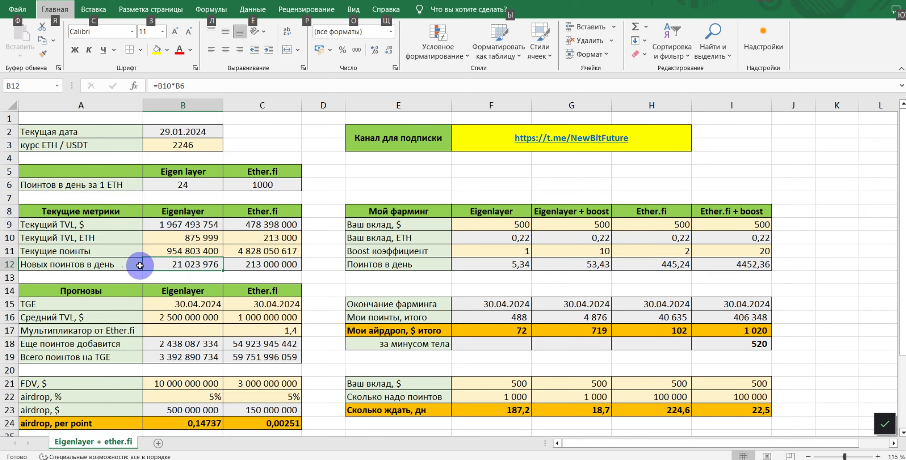
# - Inspect Ether.fi's new daily points formula in C12 and the forecast TGE dates in B15 and C15
pyautogui.click(245, 265)
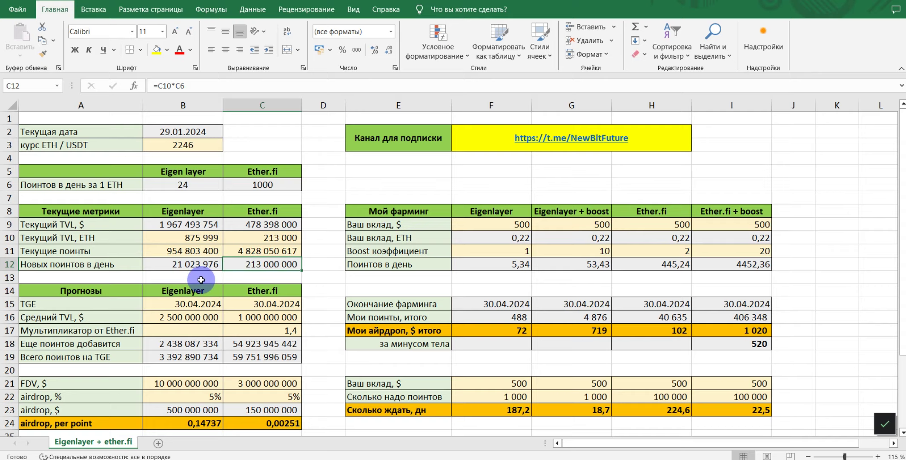
pyautogui.scroll(-1, 186, 239)
pyautogui.click(70, 262)
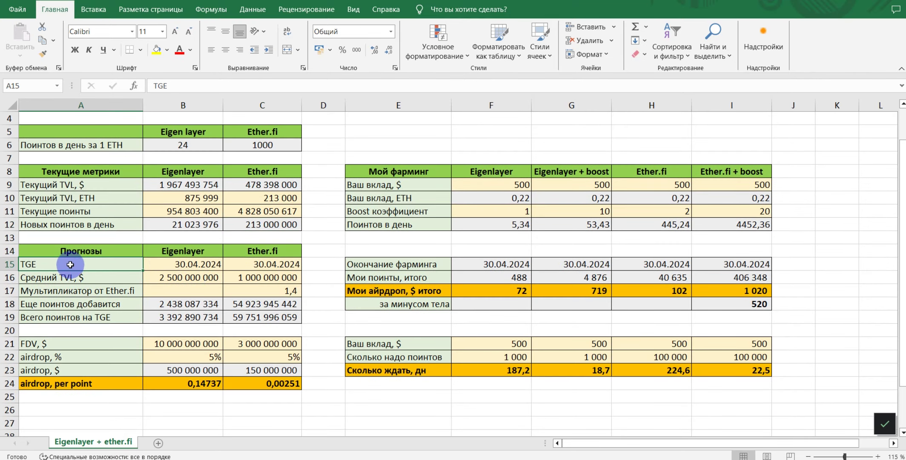
pyautogui.click(166, 264)
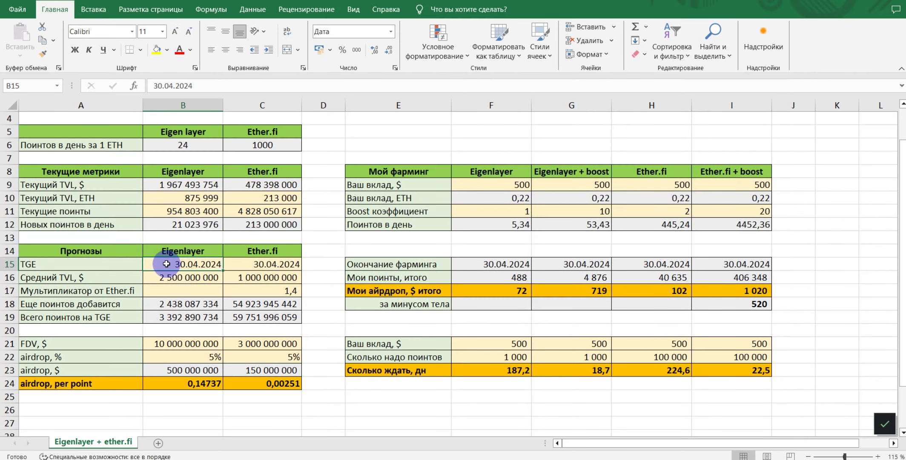
pyautogui.click(255, 263)
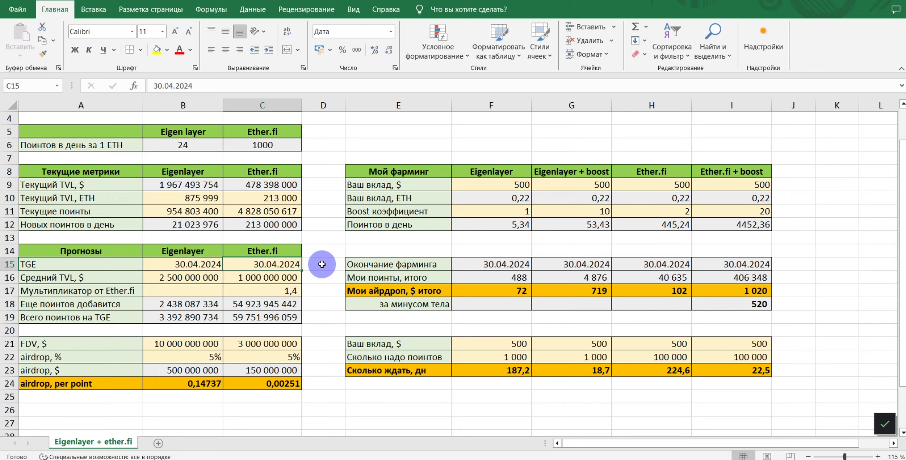
pyautogui.click(172, 264)
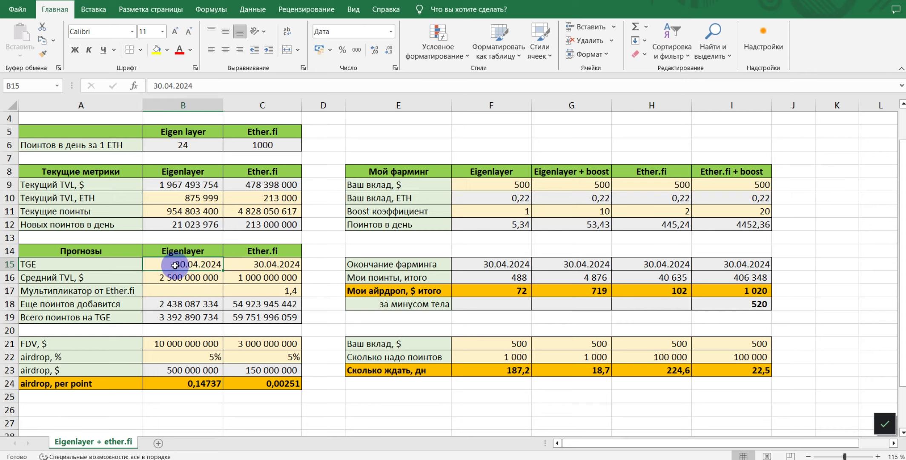
# - Compare the forecast average TVL values in B16 and C16 with Eigenlayer's current dollar TVL in B9
pyautogui.click(169, 278)
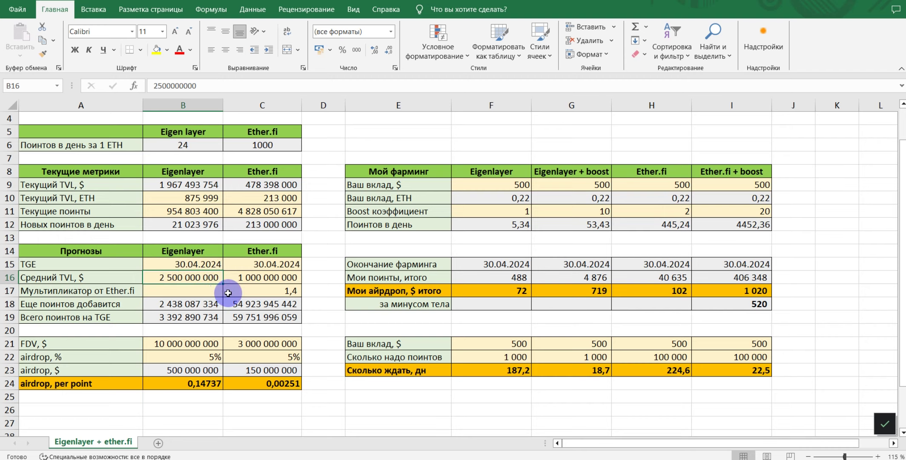
pyautogui.scroll(1, 216, 271)
pyautogui.scroll(-1, 216, 271)
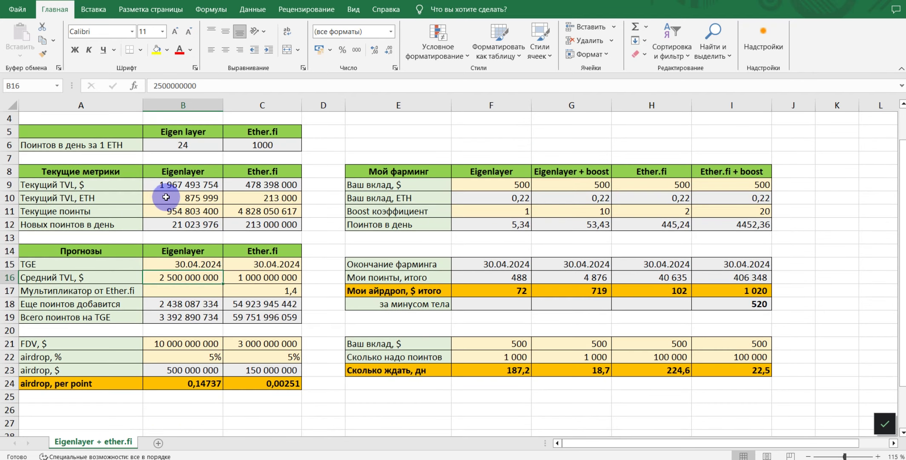
pyautogui.click(174, 186)
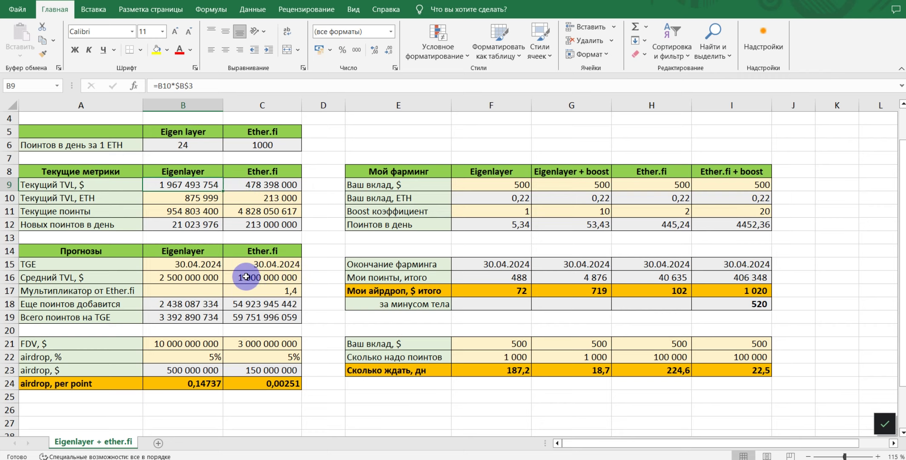
pyautogui.click(281, 278)
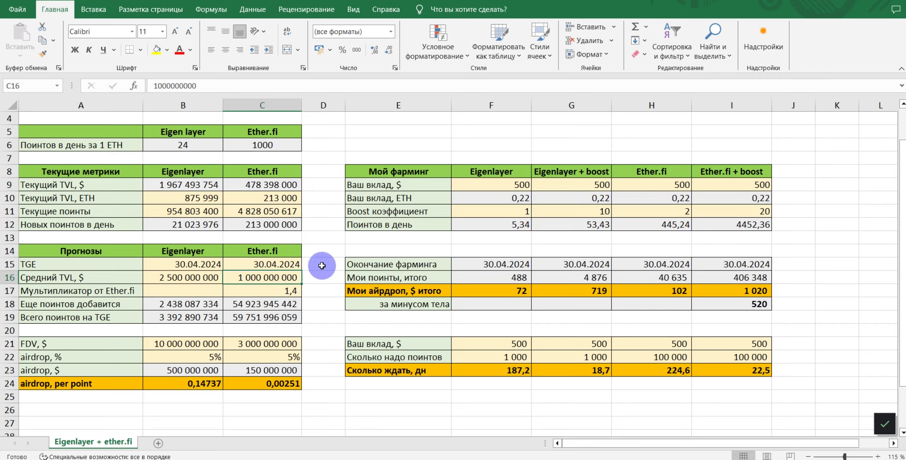
# - Select the Ether.fi multiplier in C17, and examine the staking rewards and DeFi point boosts on the ether.fi portfolio page
pyautogui.click(264, 289)
pyautogui.press('alt')
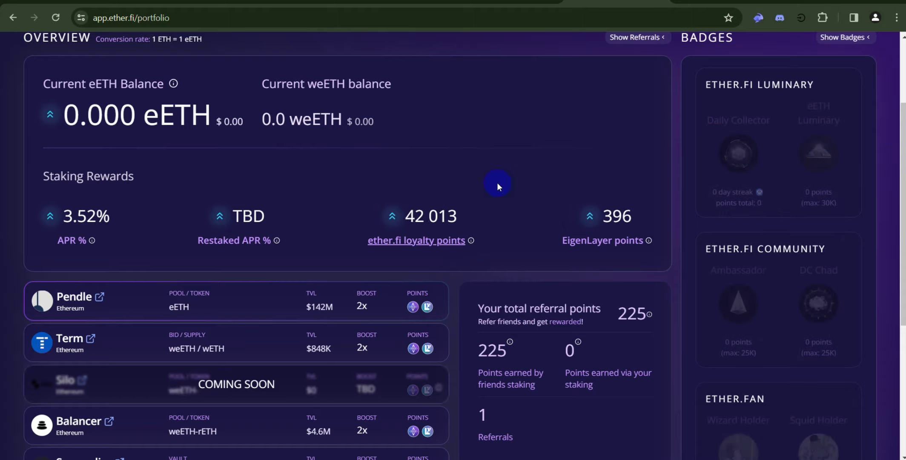
pyautogui.scroll(3, 497, 184)
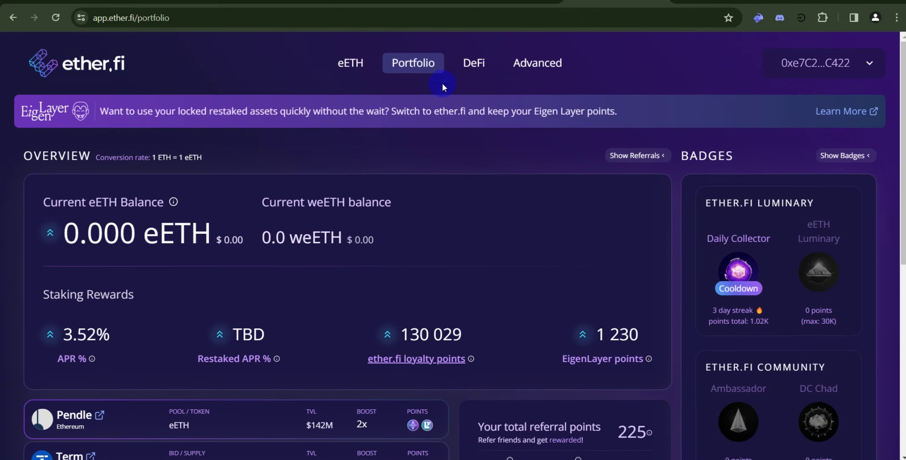
pyautogui.scroll(-6, 441, 87)
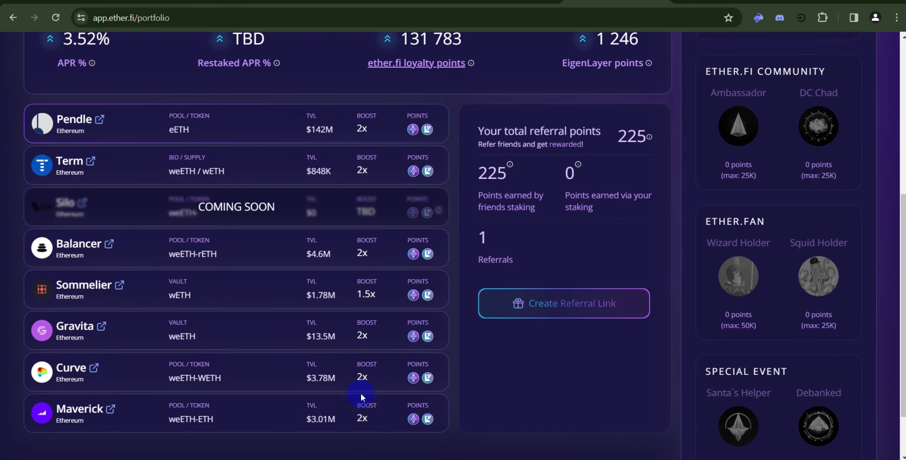
pyautogui.scroll(-2, 360, 393)
pyautogui.scroll(3, 351, 289)
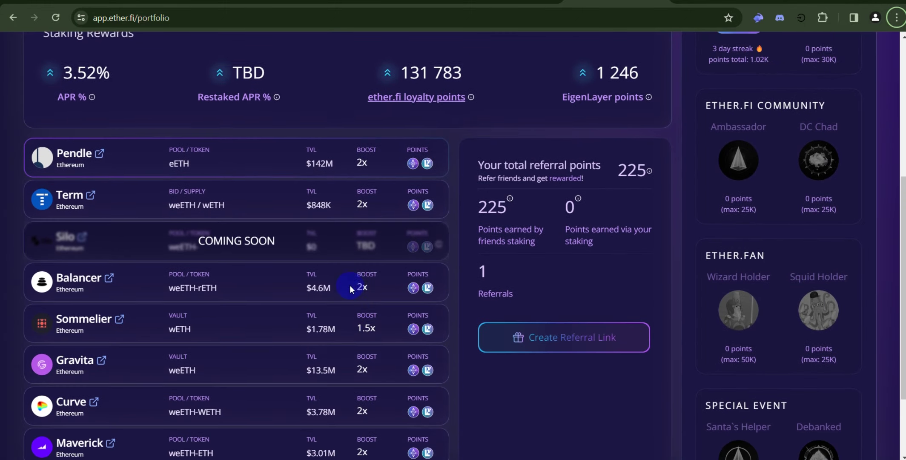
pyautogui.scroll(-1, 350, 286)
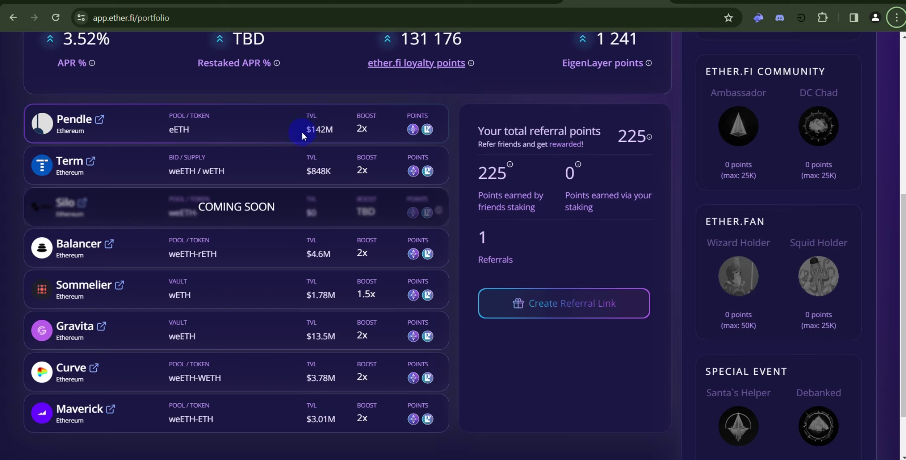
pyautogui.scroll(3, 354, 237)
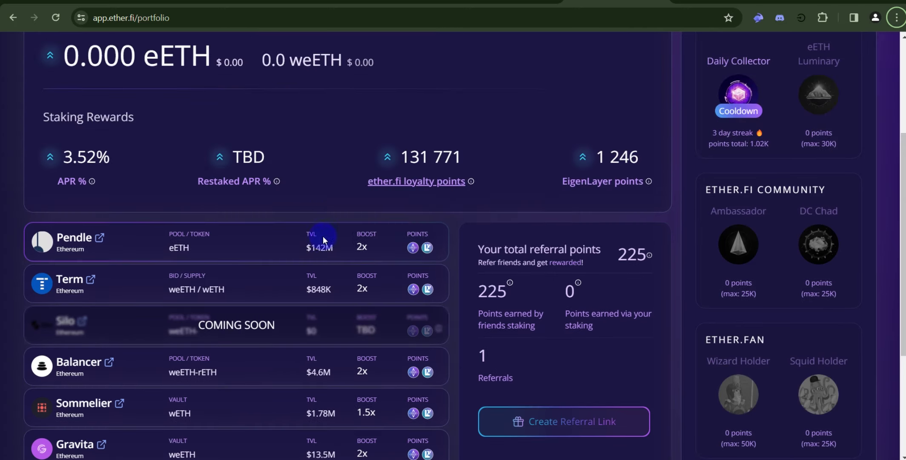
# - Review the DeFi pool TVLs on the ether.fi portfolio page and set the Ether.fi multiplier in C17 to =160/478+1
pyautogui.scroll(-3, 324, 232)
pyautogui.moveTo(357, 114)
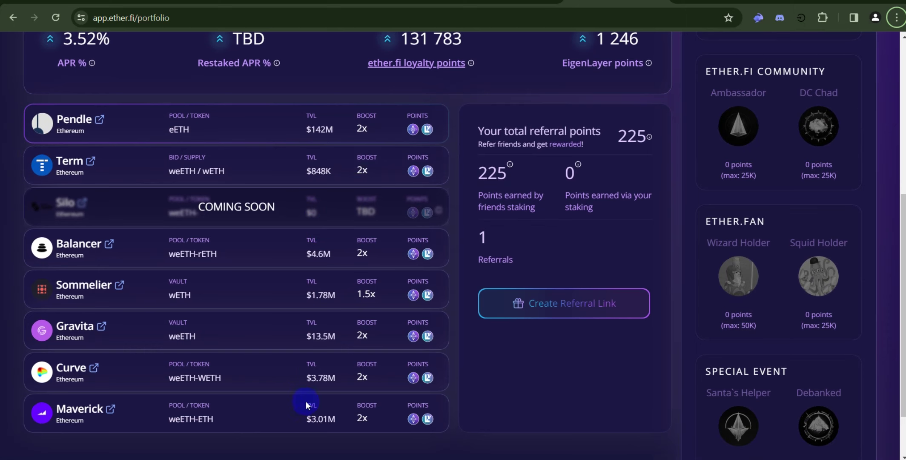
pyautogui.scroll(5, 313, 132)
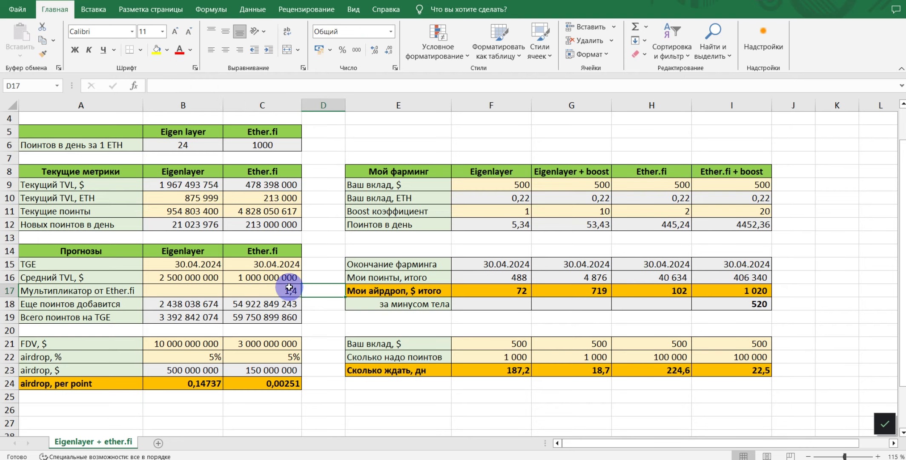
pyautogui.click(289, 287)
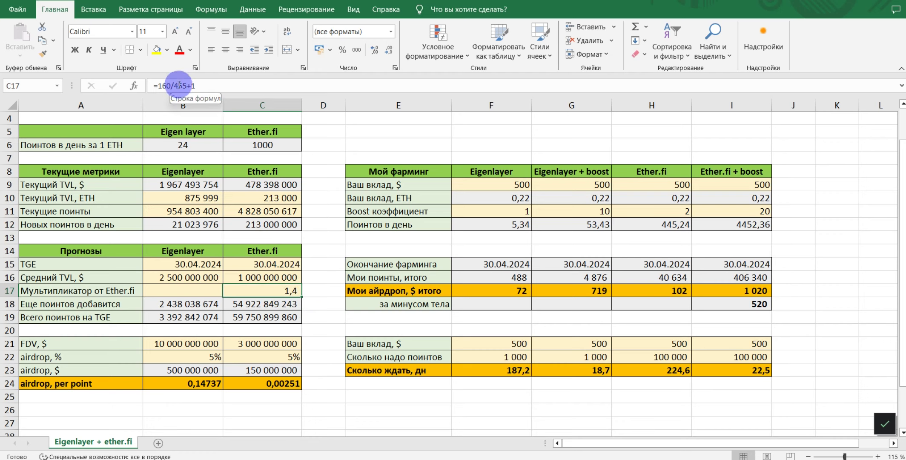
pyautogui.moveTo(175, 86); pyautogui.dragTo(186, 86)
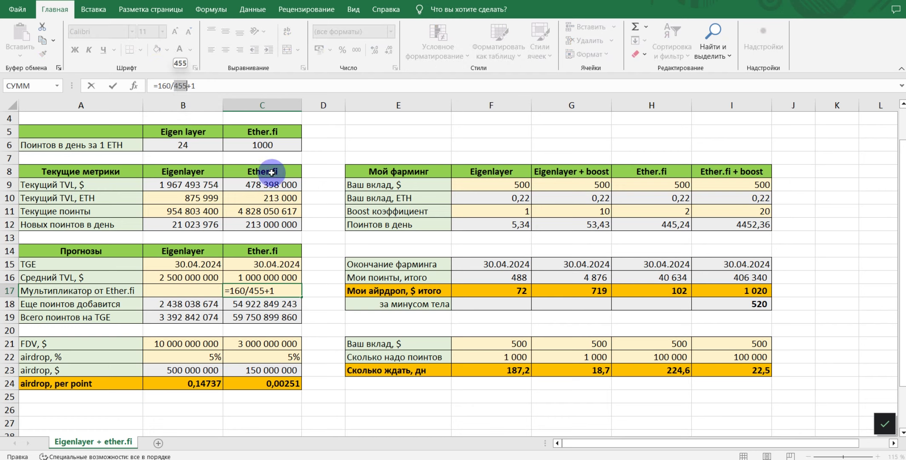
pyautogui.write('478')
pyautogui.press('Return')
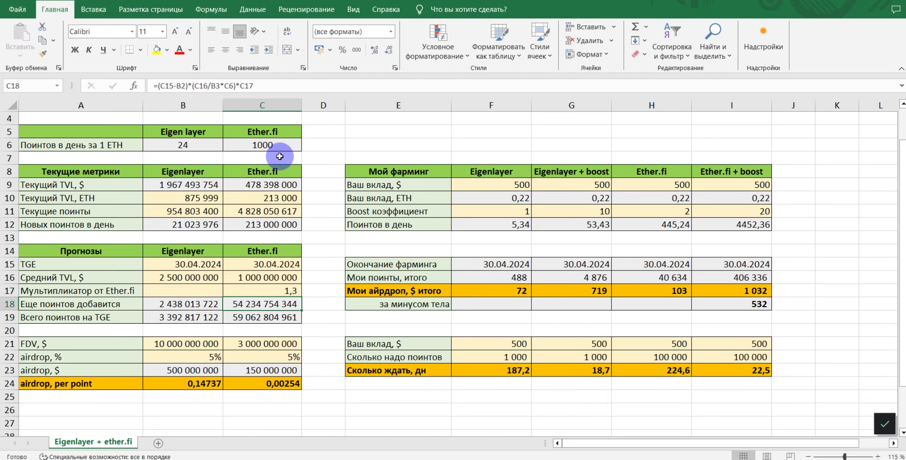
pyautogui.click(294, 292)
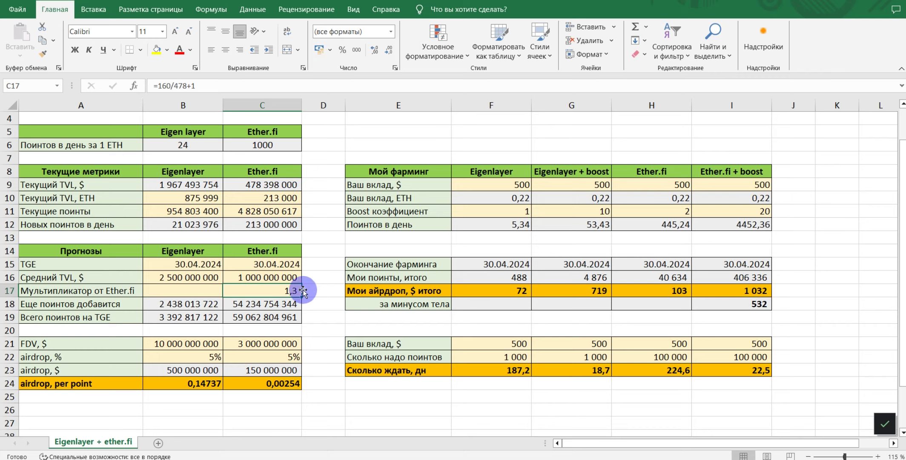
# - Inspect the formulas for additional points in B18 and C18 and for total points at TGE in B19 and C19
pyautogui.click(84, 306)
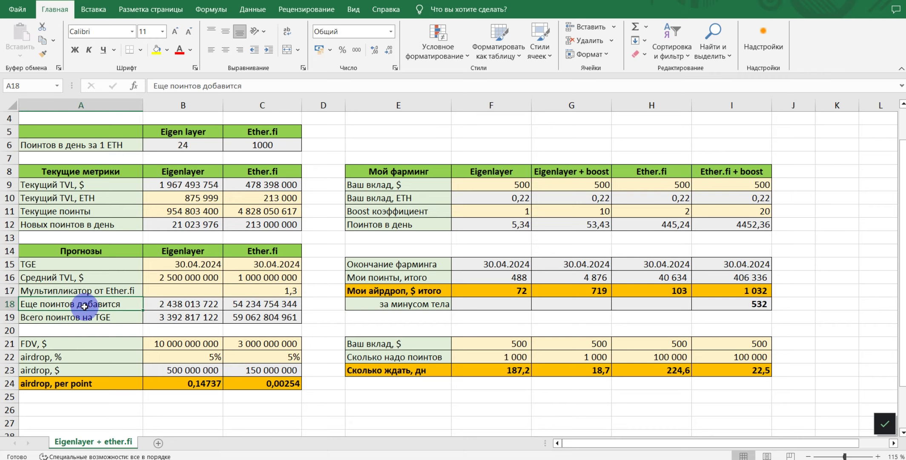
pyautogui.click(166, 306)
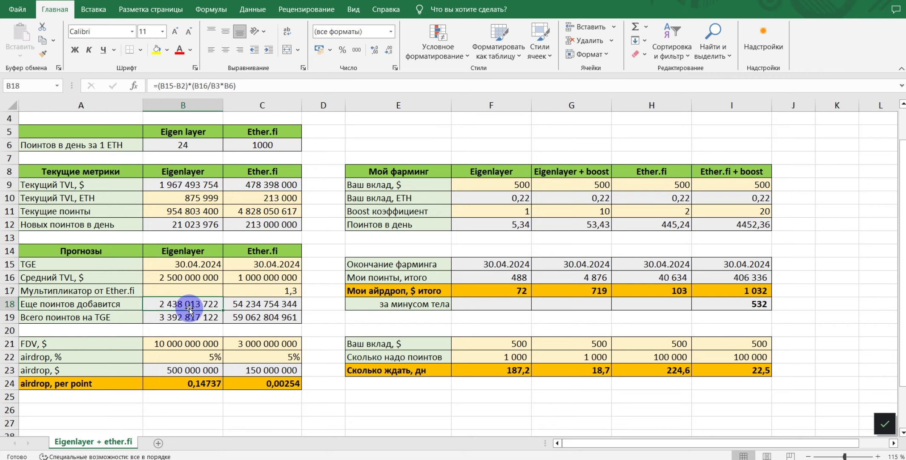
pyautogui.click(283, 306)
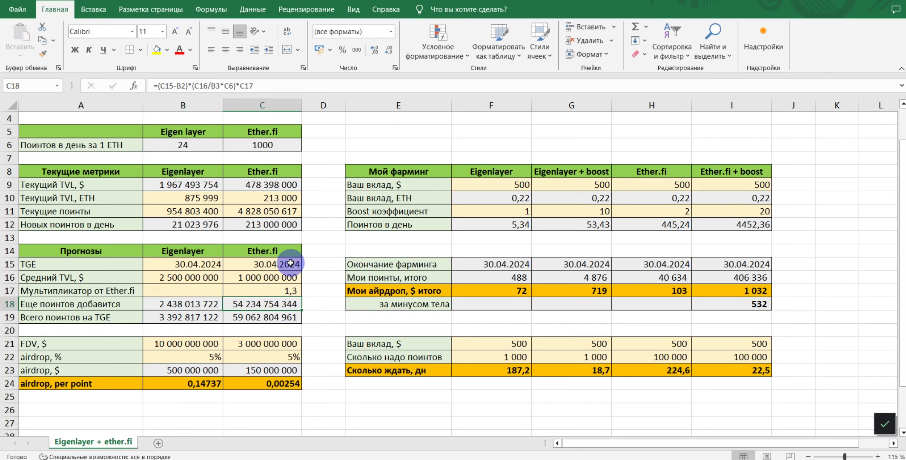
pyautogui.click(89, 318)
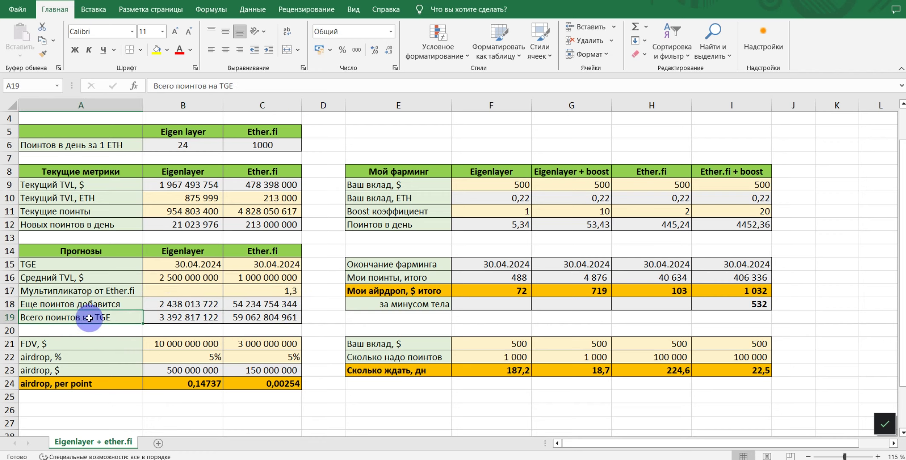
pyautogui.click(185, 317)
pyautogui.click(240, 318)
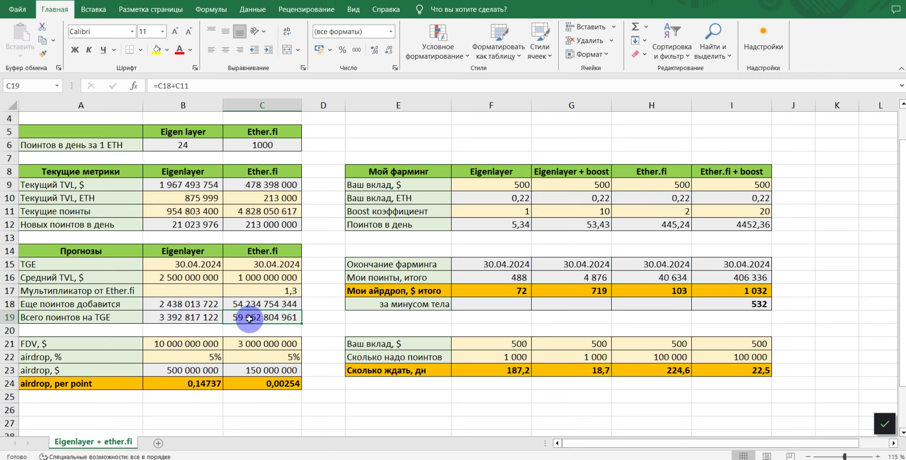
# - Review the airdrop percentages in B22 and C22 and the dollar airdrop formulas in B23 and C23
pyautogui.click(201, 357)
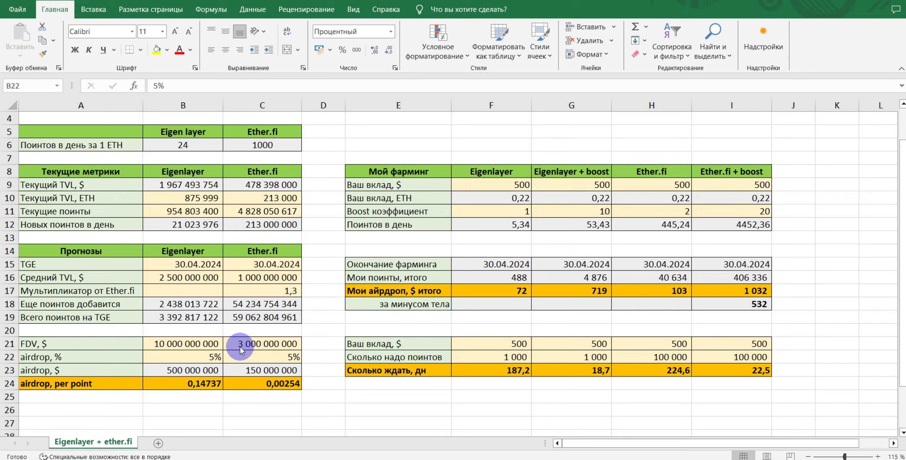
pyautogui.click(309, 345)
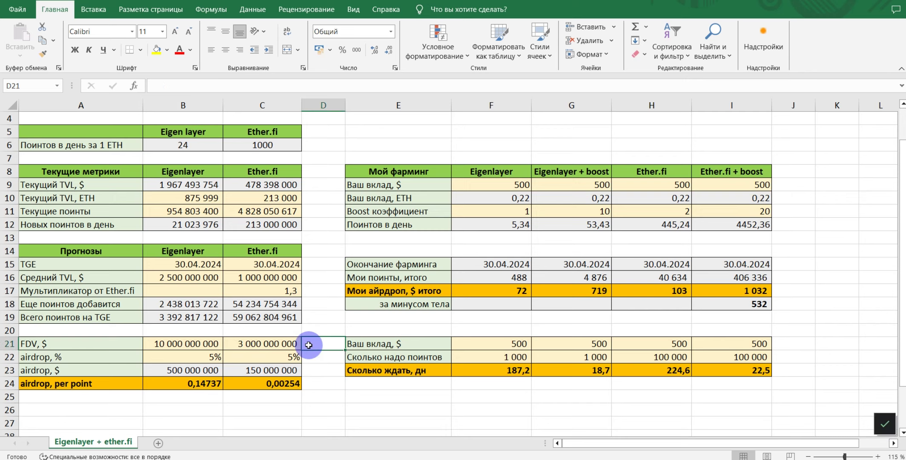
pyautogui.click(100, 361)
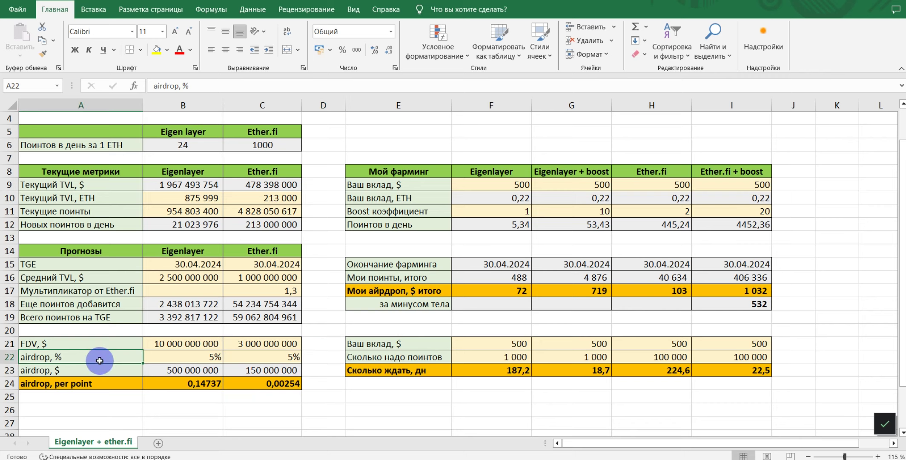
pyautogui.click(177, 359)
pyautogui.click(249, 357)
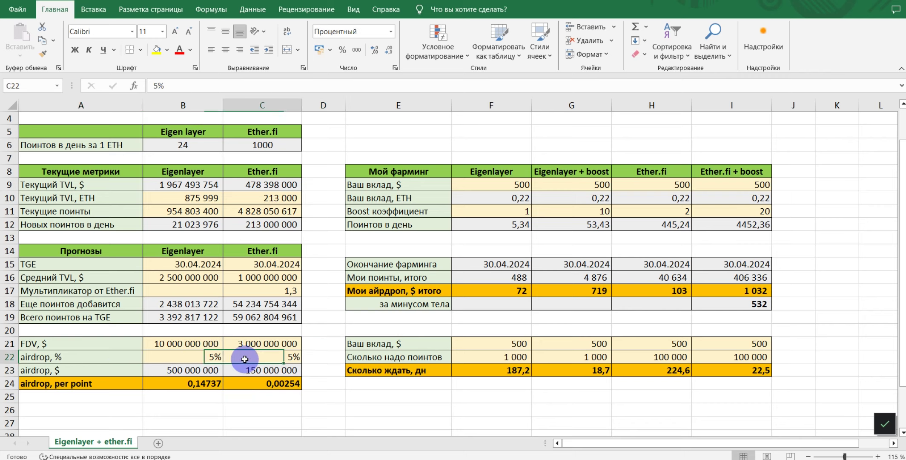
pyautogui.click(327, 358)
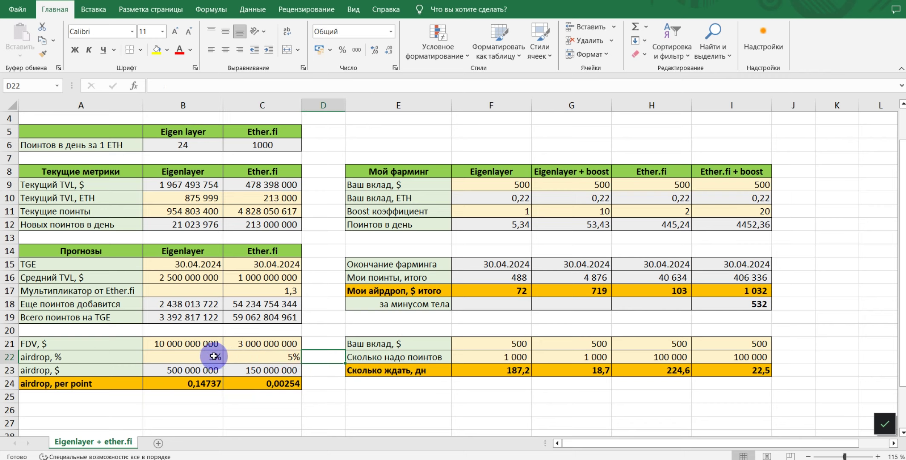
pyautogui.click(181, 370)
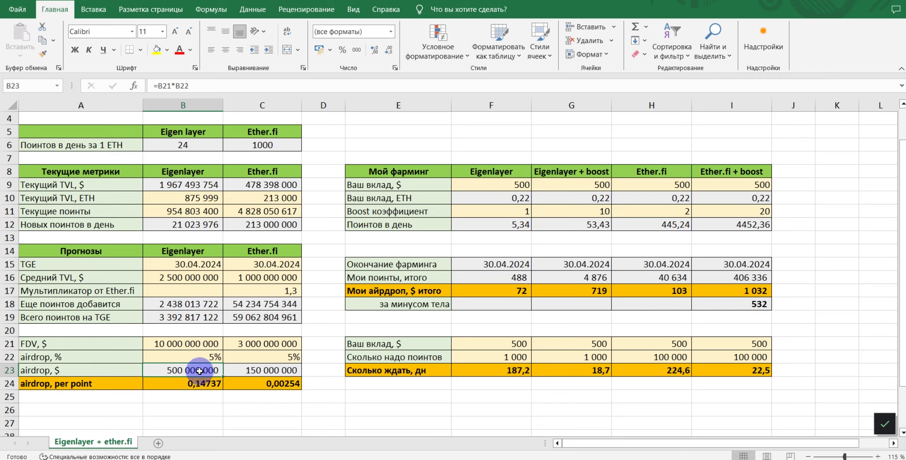
pyautogui.click(262, 370)
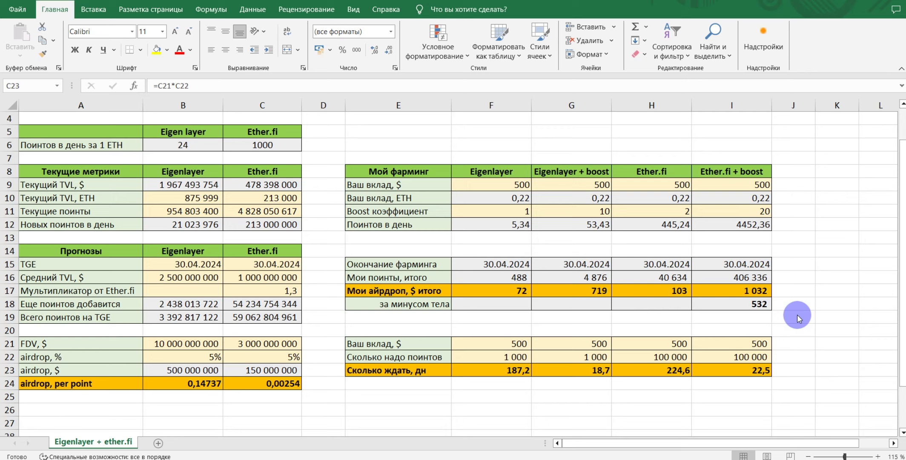
# - Examine the Eigenlayer farming inputs: dollar deposit in F9, ETH conversion formula in F10 and boost coefficient in F11
pyautogui.click(484, 187)
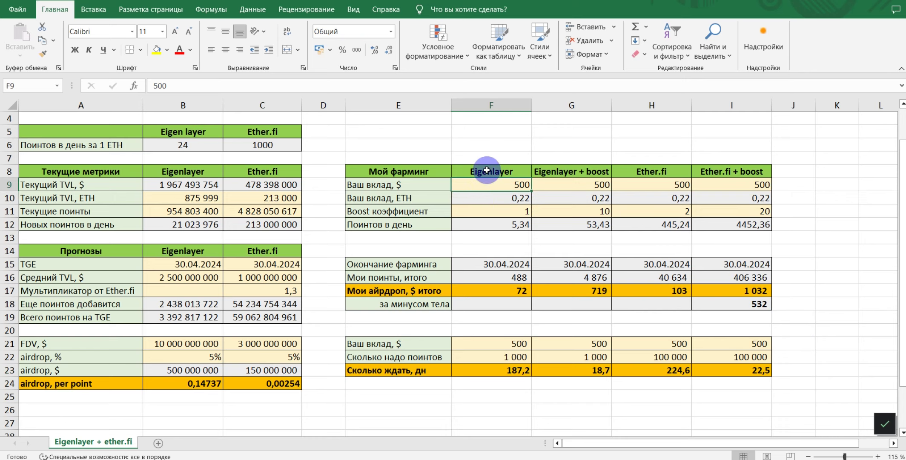
pyautogui.click(398, 186)
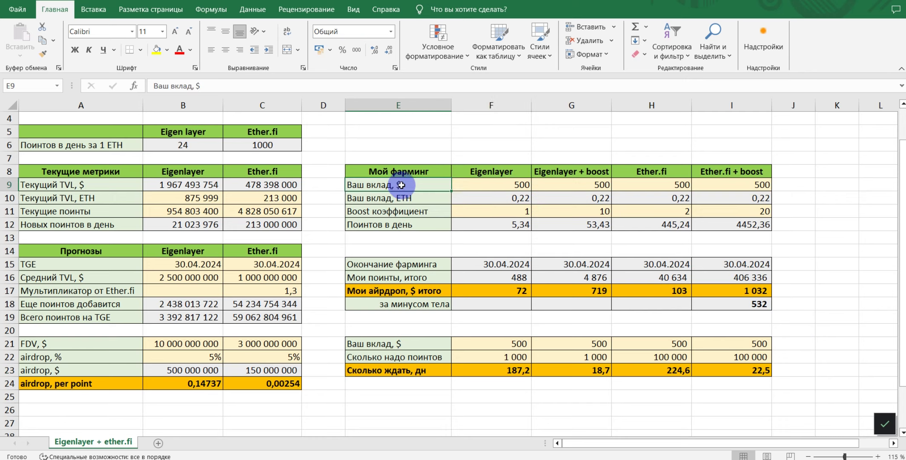
pyautogui.click(491, 187)
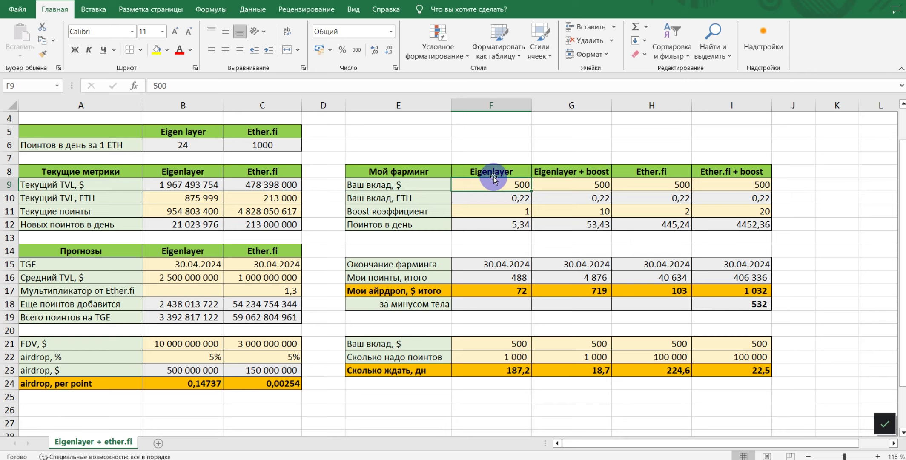
pyautogui.click(481, 199)
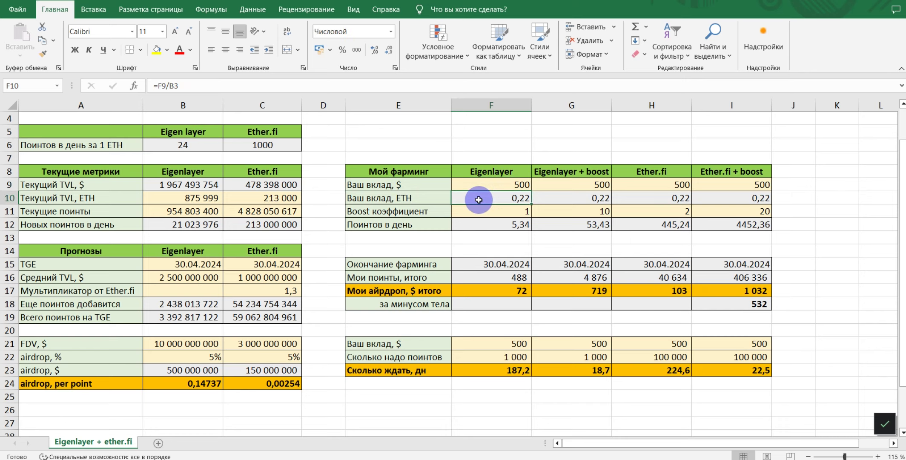
pyautogui.click(499, 213)
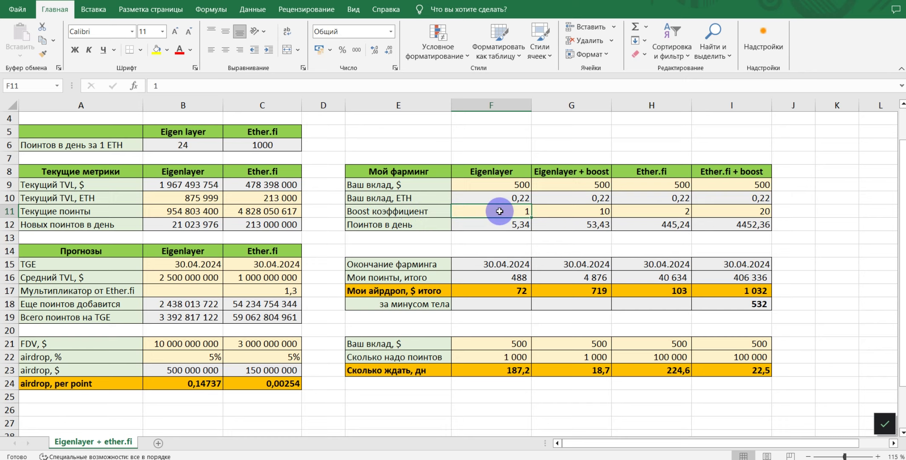
# - Inspect the Eigenlayer farming end date in F15, total points formula in F16 and dollar airdrop formula in F17
pyautogui.click(496, 237)
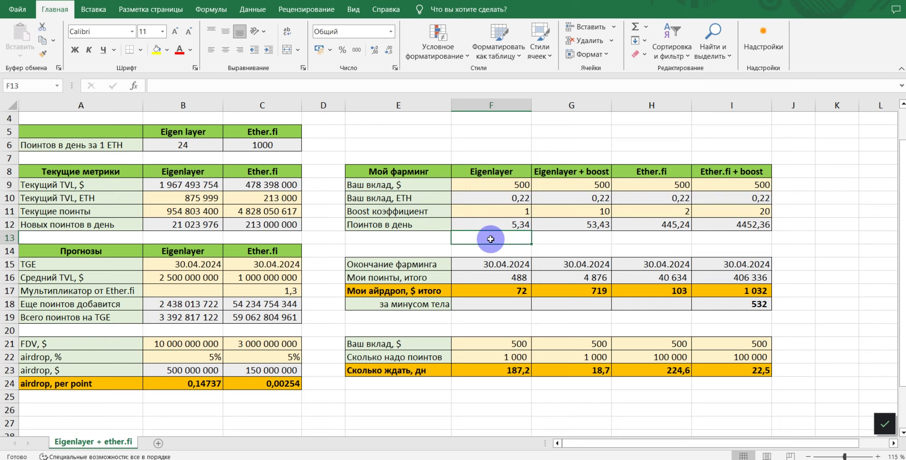
pyautogui.click(479, 264)
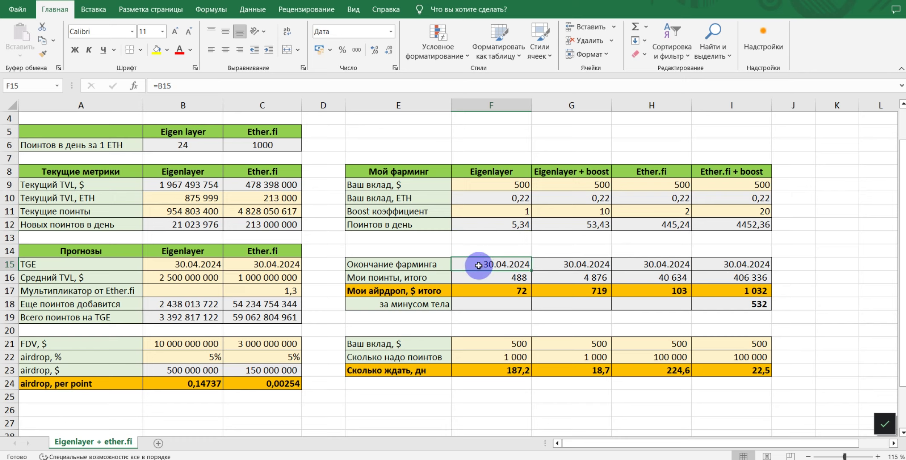
pyautogui.click(480, 277)
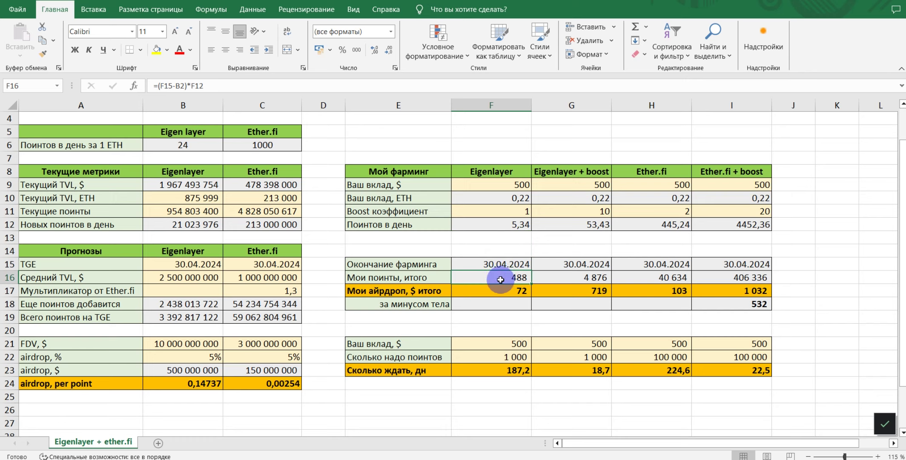
pyautogui.click(497, 293)
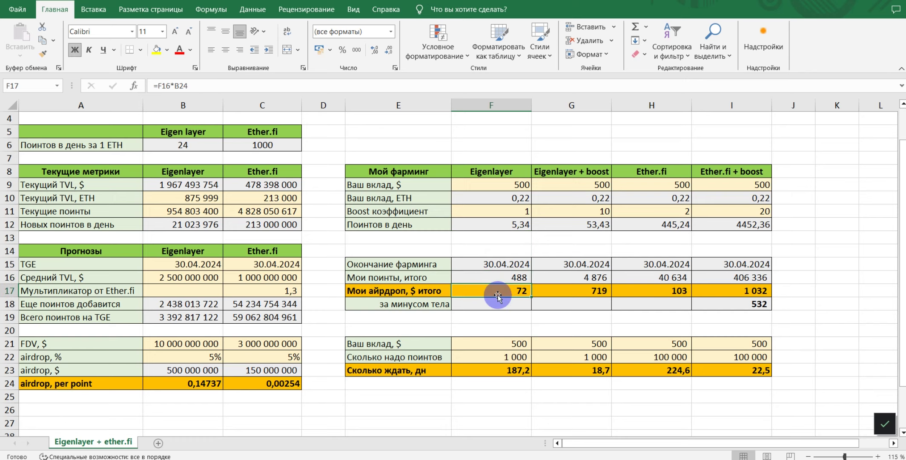
# - Examine the Ether.fi farming column H, from deposit, boost coefficient and daily points to the total points and airdrop formulas
pyautogui.click(668, 185)
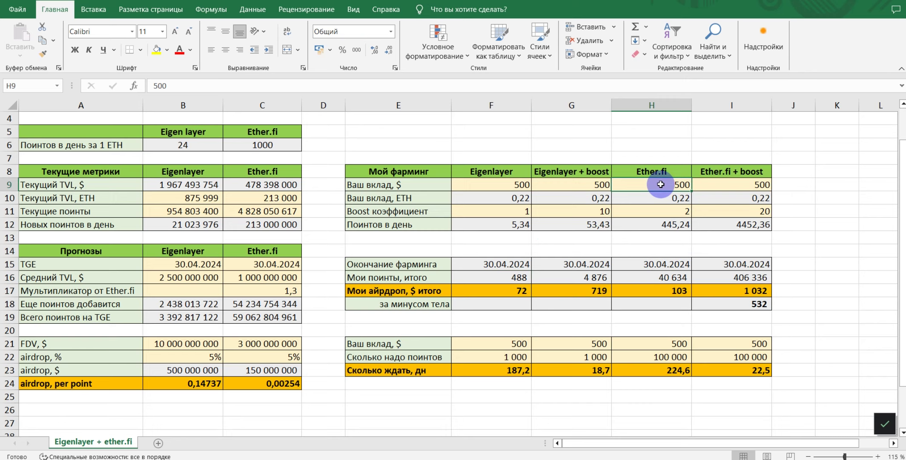
pyautogui.click(655, 211)
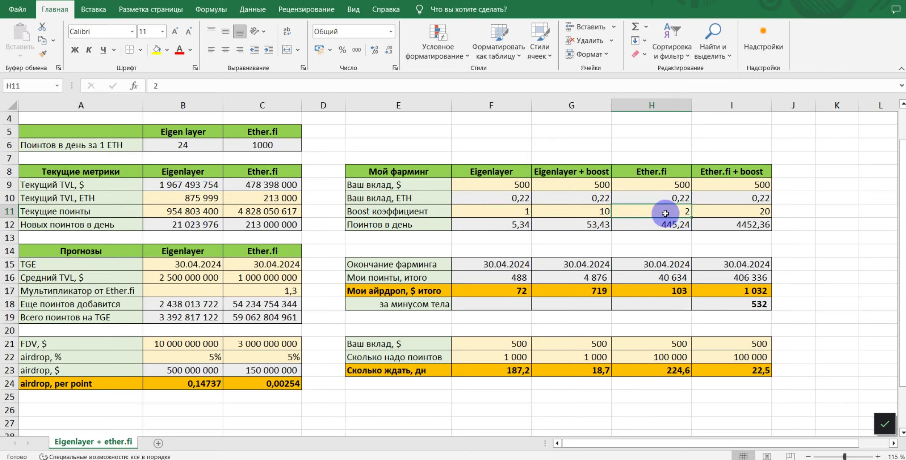
pyautogui.click(655, 224)
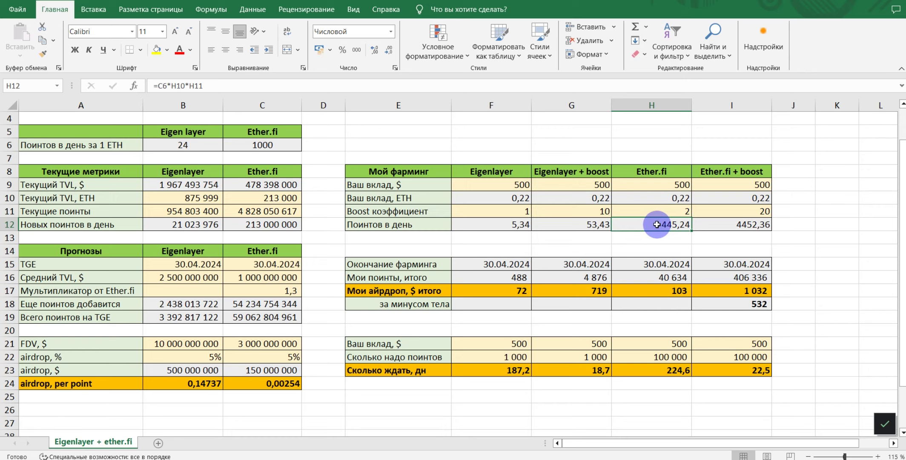
pyautogui.click(656, 277)
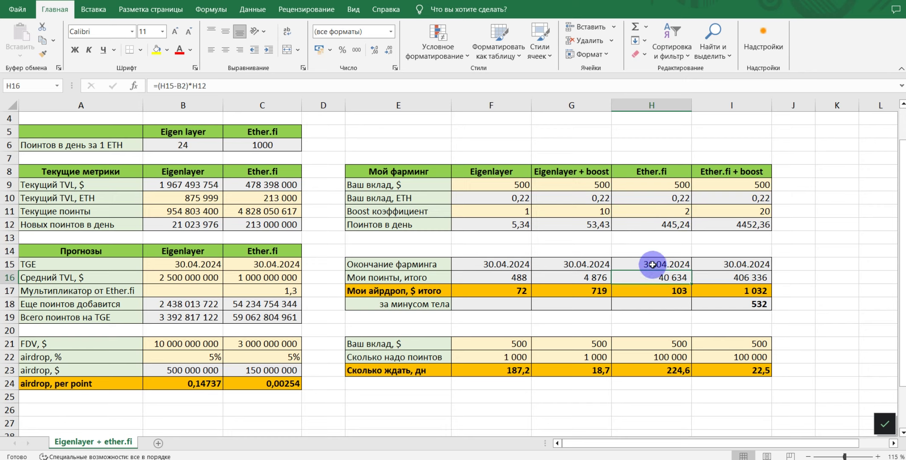
pyautogui.click(656, 293)
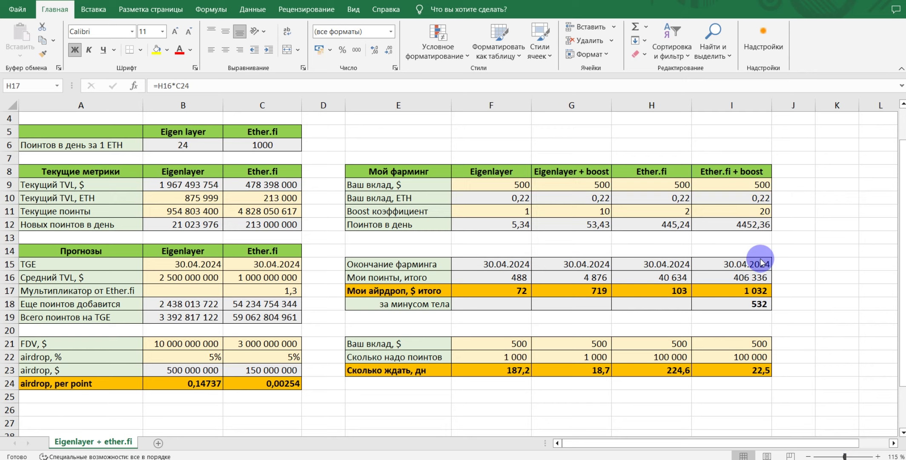
# - Examine the boosted Ether.fi farming column I, from deposit, boost coefficient and daily points to end date, total points and airdrop formulas
pyautogui.click(751, 182)
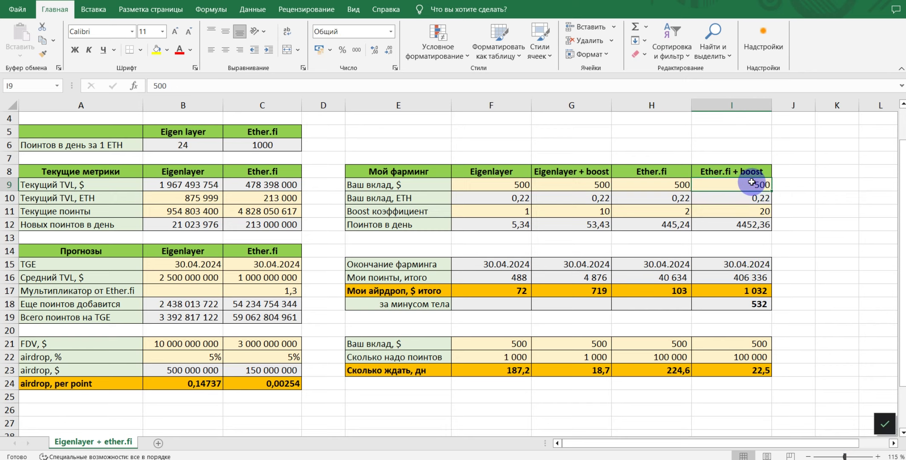
pyautogui.click(751, 210)
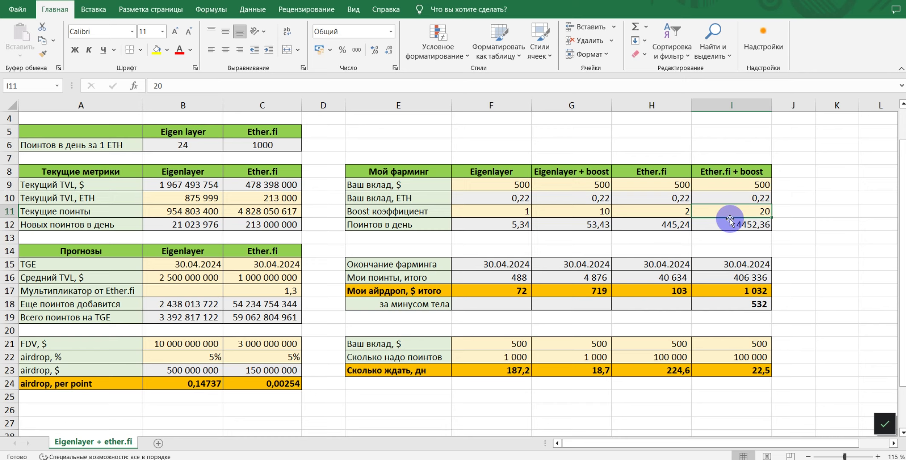
pyautogui.click(726, 227)
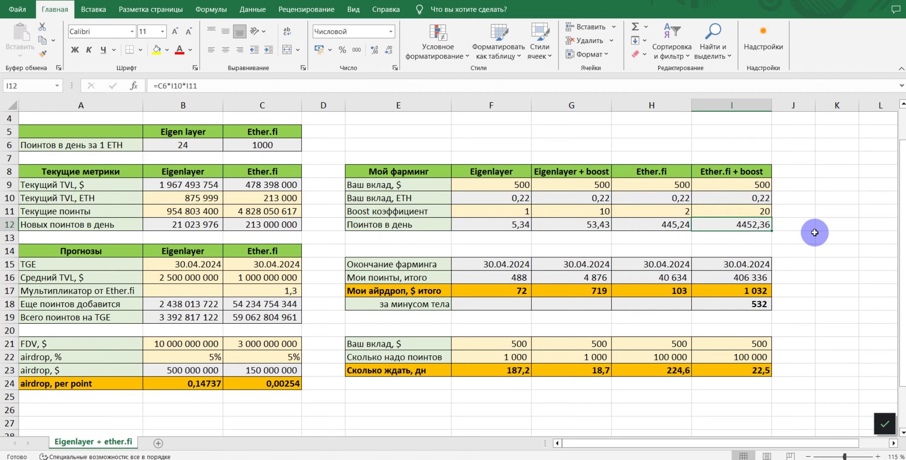
pyautogui.scroll(-1, 815, 232)
pyautogui.click(729, 225)
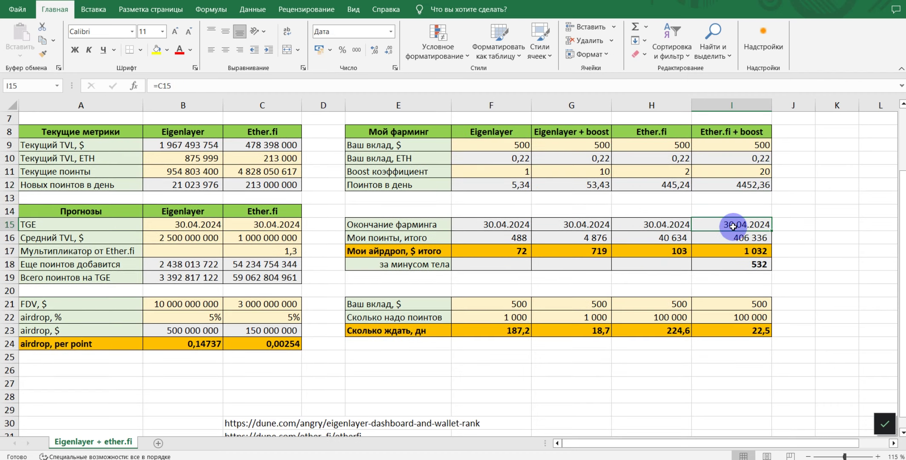
pyautogui.click(728, 240)
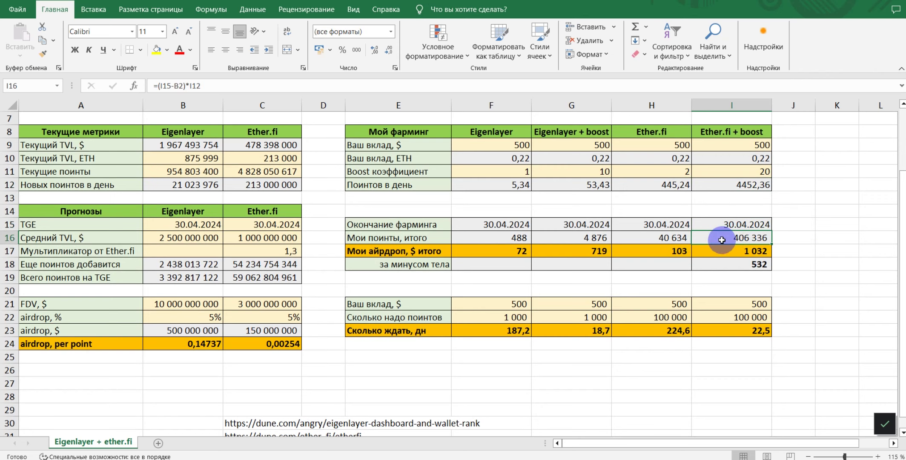
pyautogui.click(722, 252)
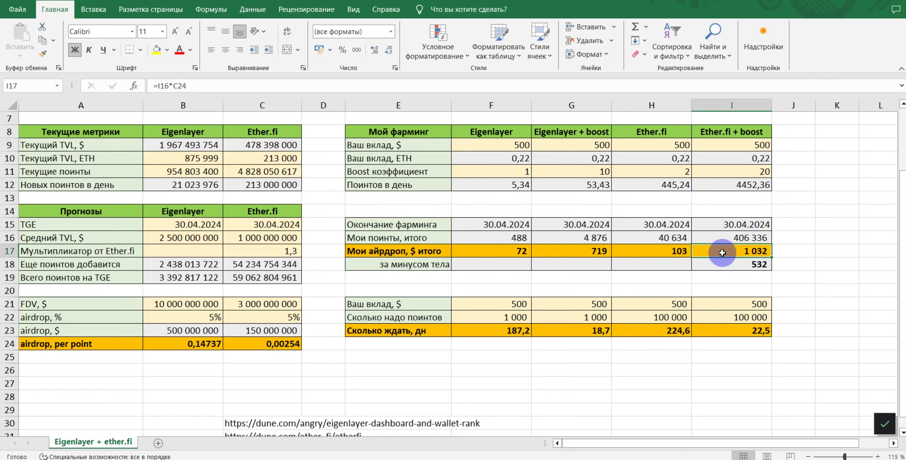
pyautogui.scroll(1, 755, 251)
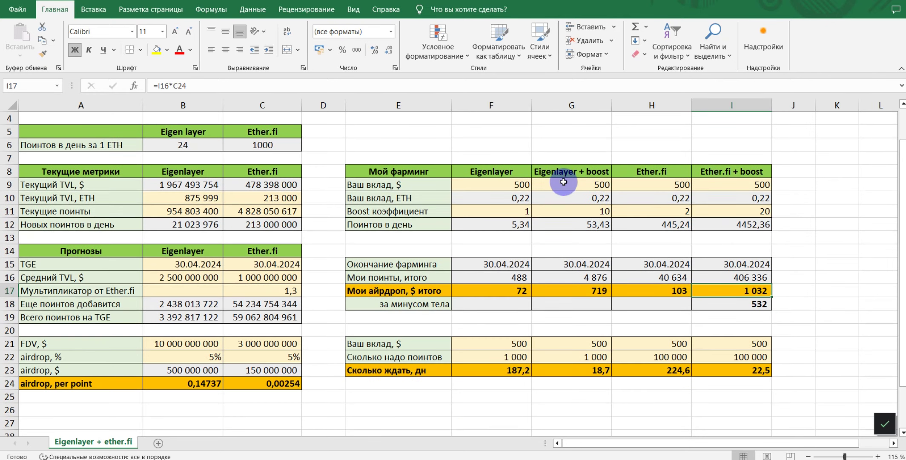
# - Examine the boosted Eigenlayer farming column G: deposit in G9, boost coefficient in G11, total points formula in G16 and airdrop formula in G17
pyautogui.click(580, 186)
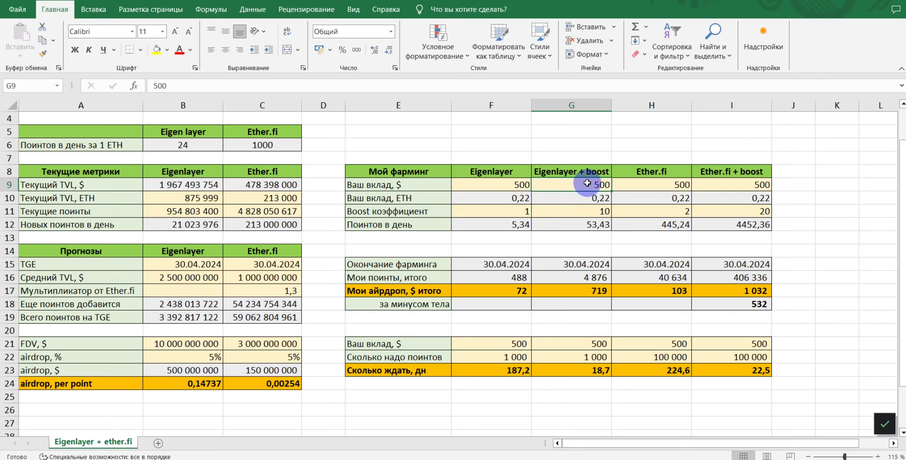
pyautogui.click(575, 210)
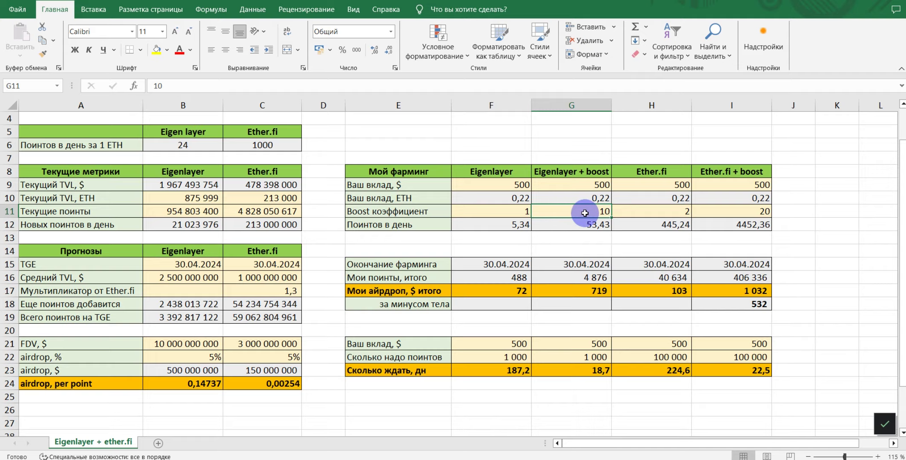
pyautogui.scroll(-2, 585, 213)
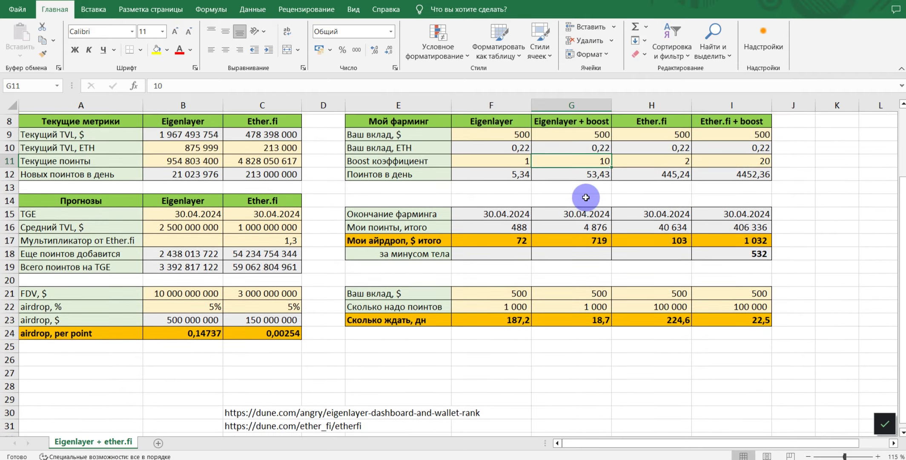
pyautogui.scroll(1, 586, 200)
pyautogui.click(598, 237)
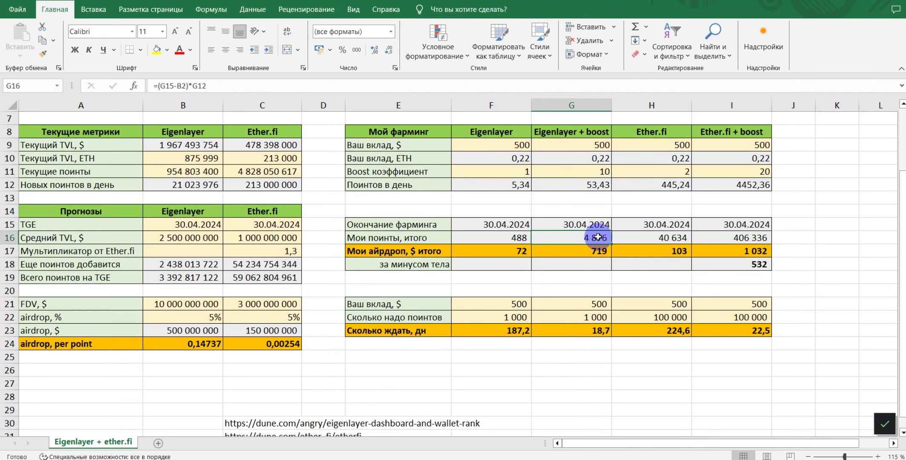
pyautogui.click(591, 252)
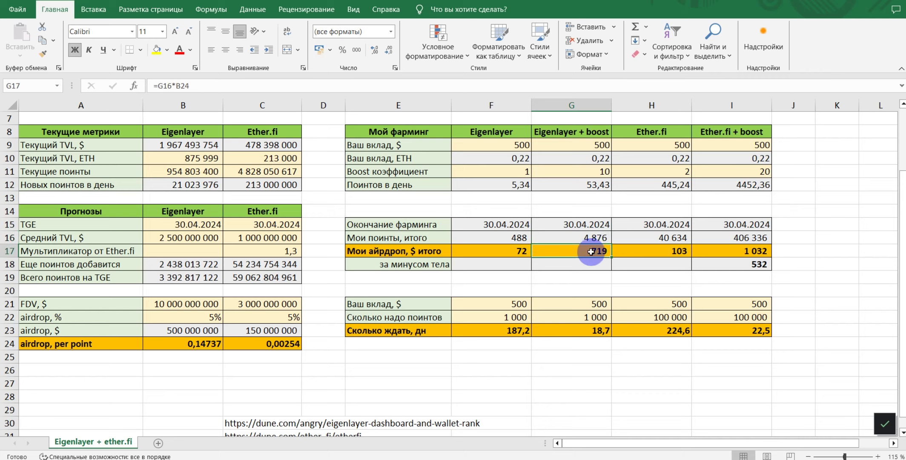
# - Compare the dollar airdrops of the two boosted strategies by selecting G17 and I17 together
pyautogui.keyDown('ctrl'); pyautogui.click(737, 249); pyautogui.keyUp('ctrl')
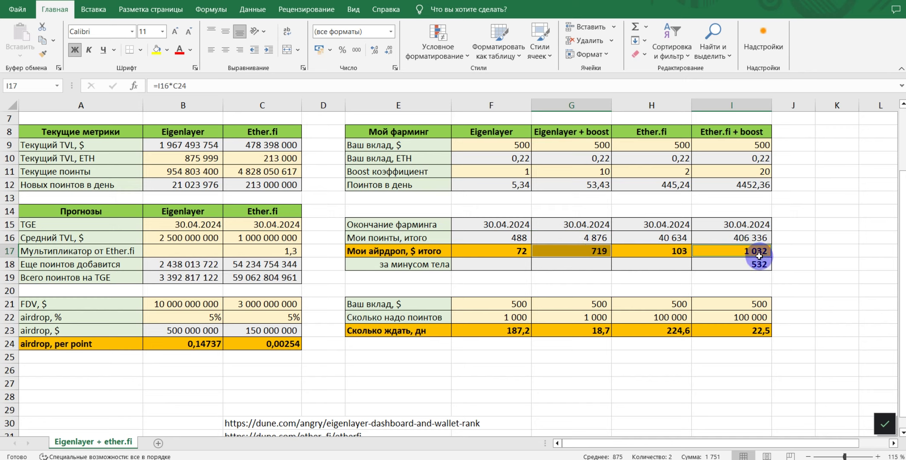
pyautogui.scroll(1, 770, 270)
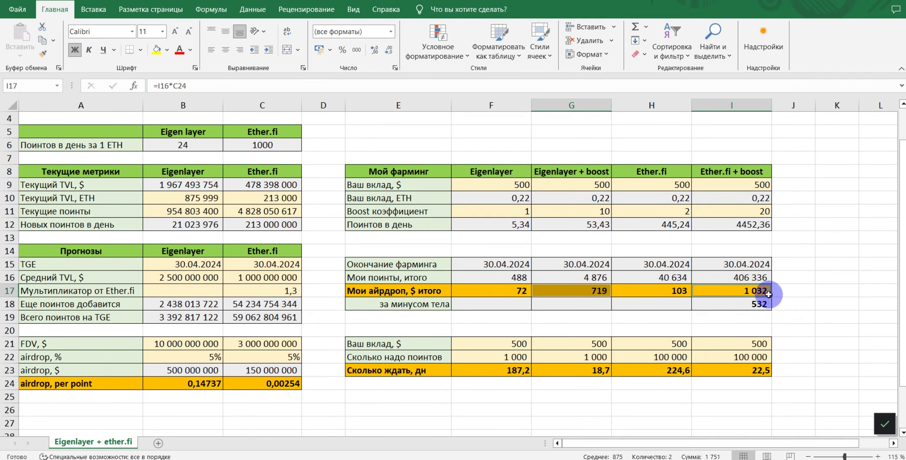
pyautogui.click(822, 290)
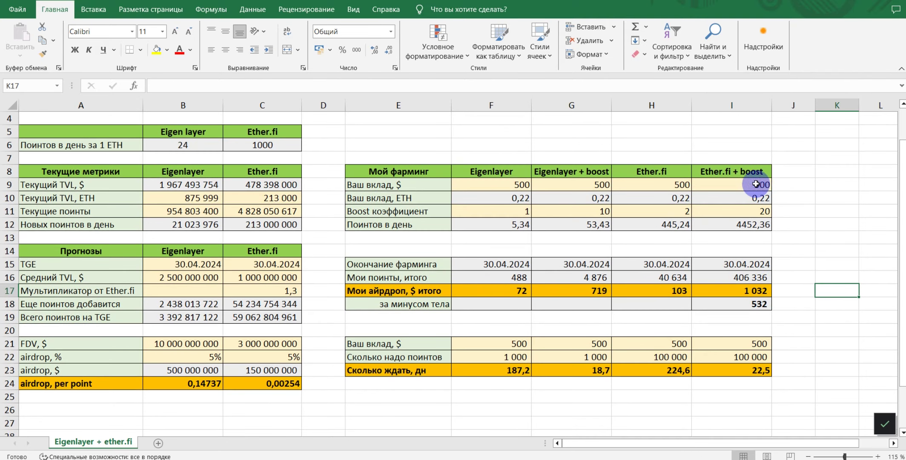
pyautogui.click(749, 290)
pyautogui.keyDown('ctrl'); pyautogui.click(591, 290); pyautogui.keyUp('ctrl')
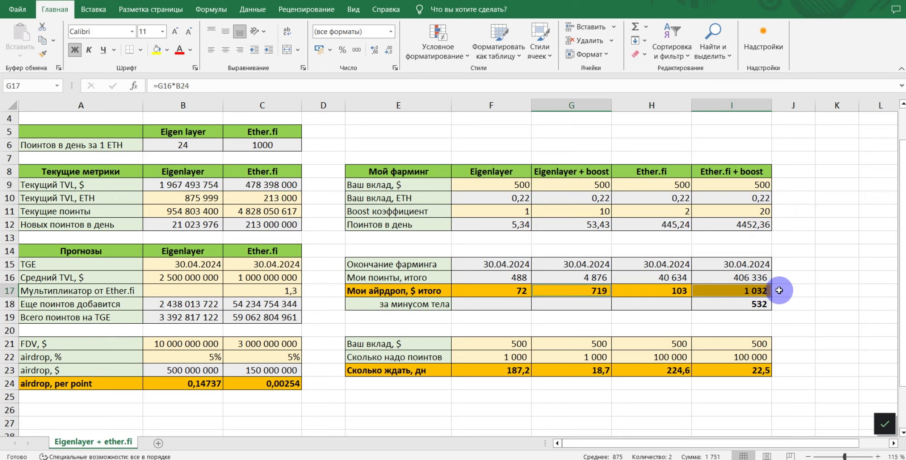
# - Inspect the formula in I18 that subtracts the deposited principal from the boosted Ether.fi airdrop
pyautogui.click(729, 303)
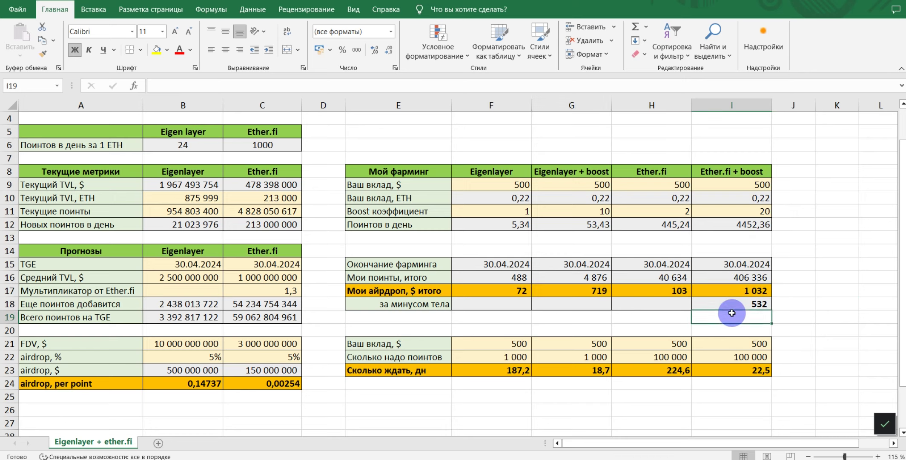
pyautogui.click(754, 290)
pyautogui.click(393, 303)
pyautogui.click(720, 305)
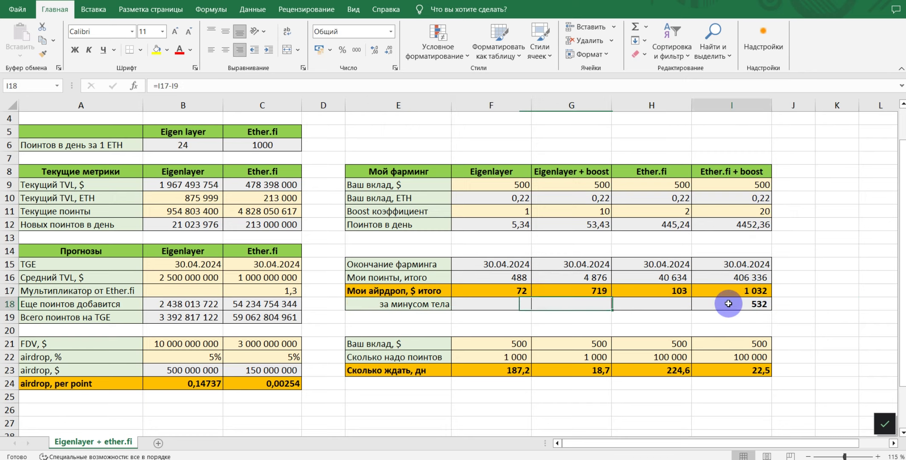
pyautogui.doubleClick(761, 304)
pyautogui.press('Escape')
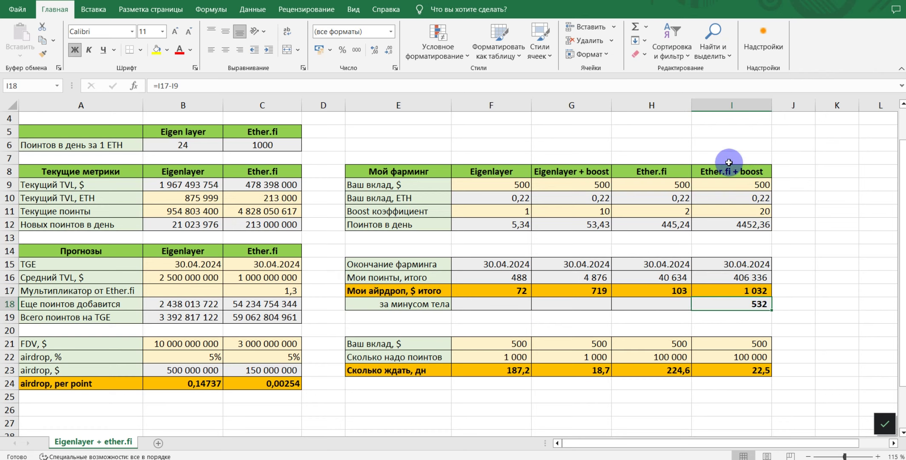
# - Review the boosted Ether.fi column I8:I18 and compare its net result in I18 with the boosted Eigenlayer airdrop in G17
pyautogui.moveTo(730, 170); pyautogui.dragTo(752, 304)
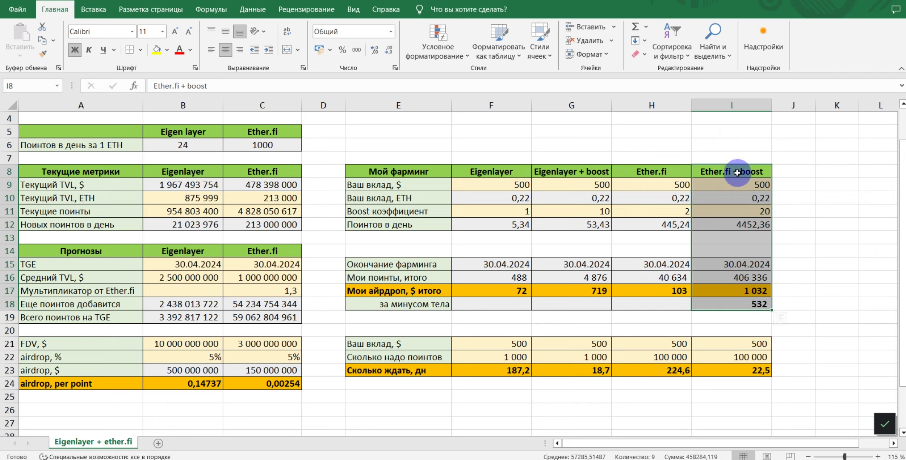
pyautogui.click(751, 304)
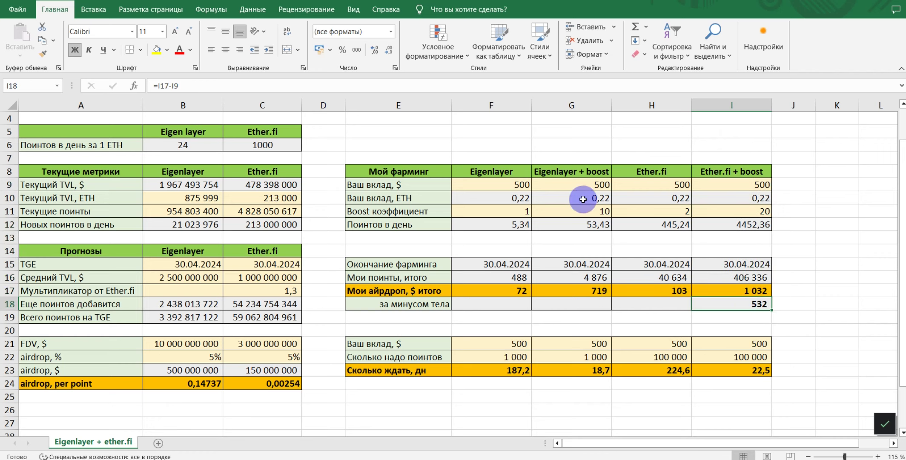
pyautogui.keyDown('ctrl'); pyautogui.click(582, 292); pyautogui.keyUp('ctrl')
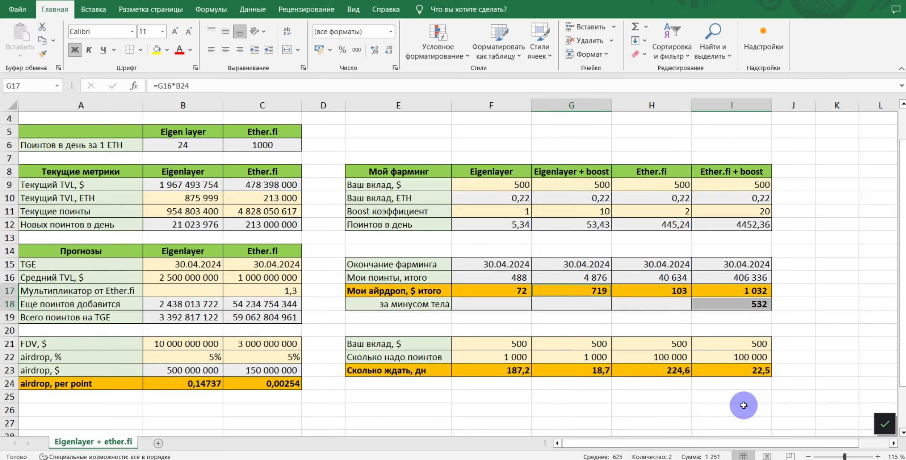
# - Set the Eigenlayer TGE date in B15 to 30.06.2024
pyautogui.hotkey('ctrl', 'z')
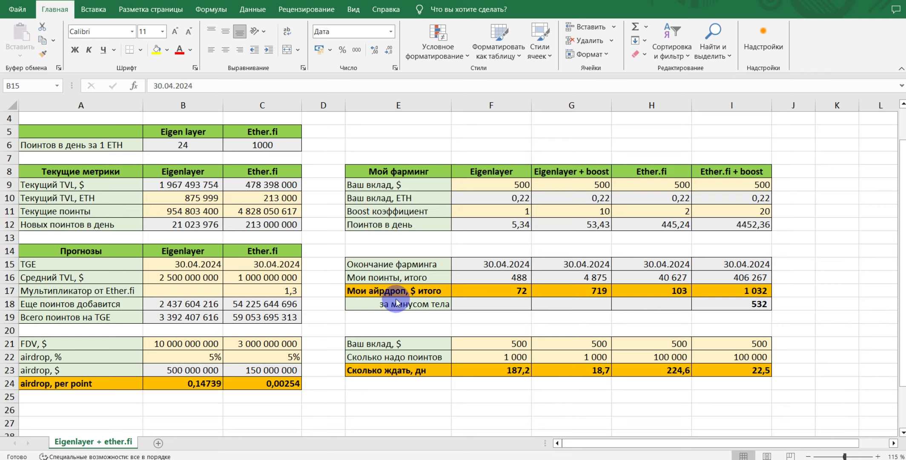
pyautogui.click(188, 263)
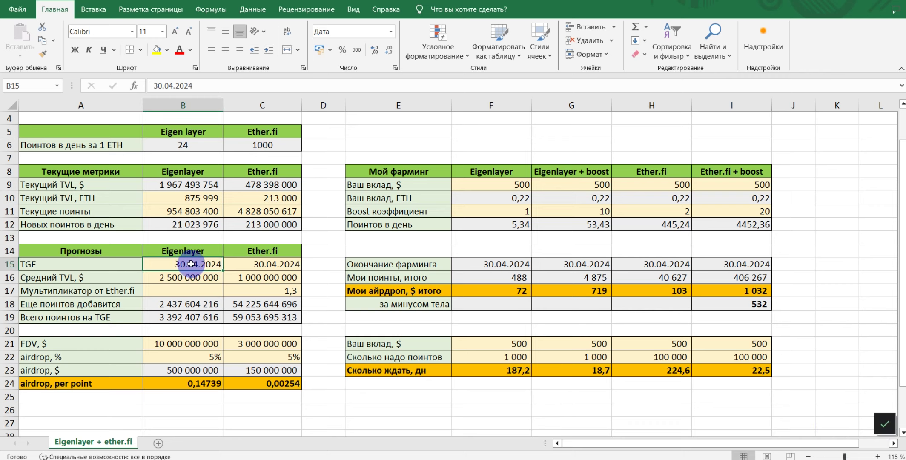
pyautogui.doubleClick(191, 264)
pyautogui.moveTo(159, 264)
pyautogui.mouseDown()
pyautogui.moveTo(150, 264)
pyautogui.moveTo(165, 264)
pyautogui.mouseUp()
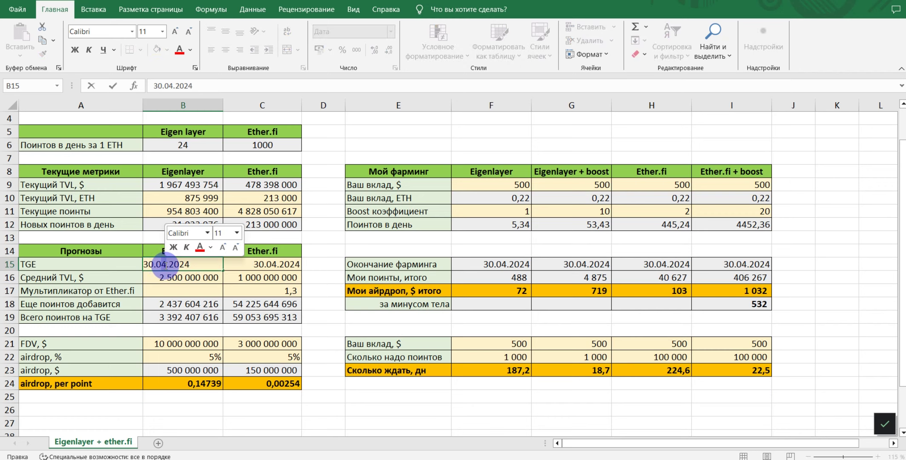
pyautogui.write('6')
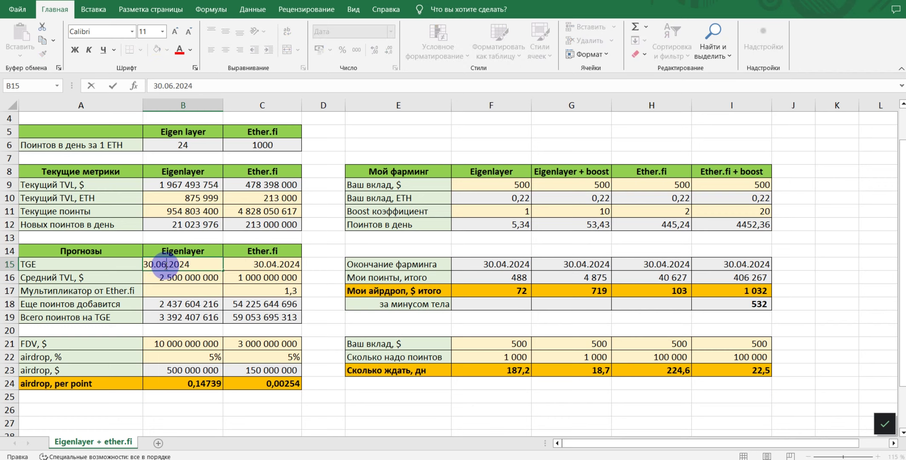
pyautogui.press('Return')
pyautogui.doubleClick(151, 344)
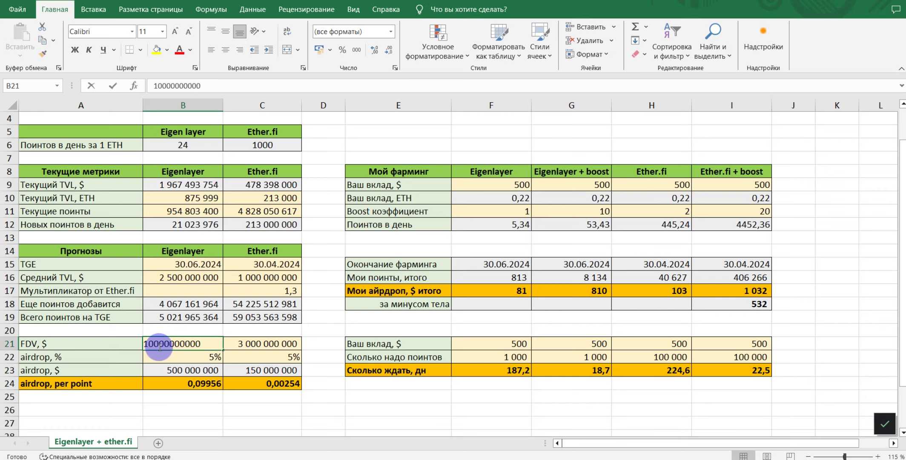
pyautogui.moveTo(153, 344); pyautogui.dragTo(136, 344)
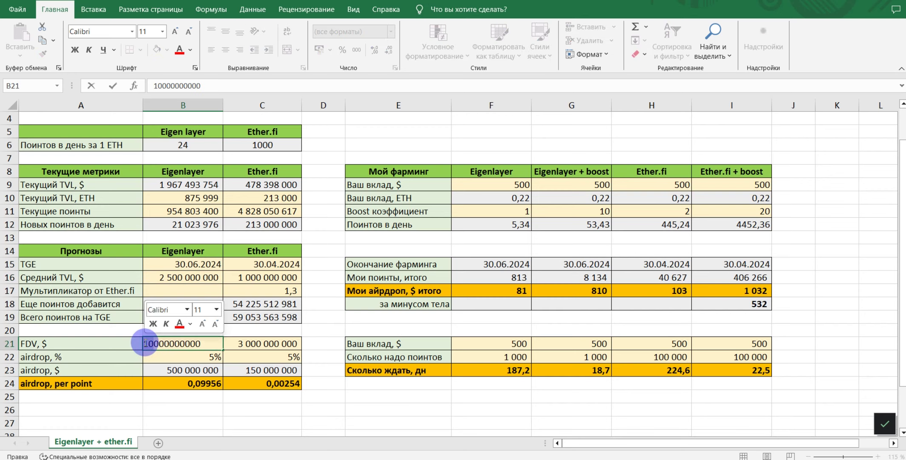
pyautogui.write('8')
pyautogui.press('Return')
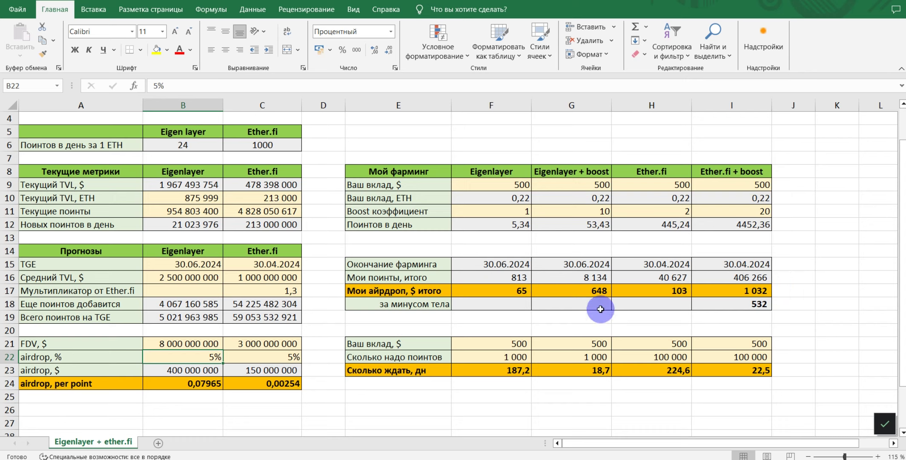
pyautogui.moveTo(723, 183); pyautogui.dragTo(730, 299)
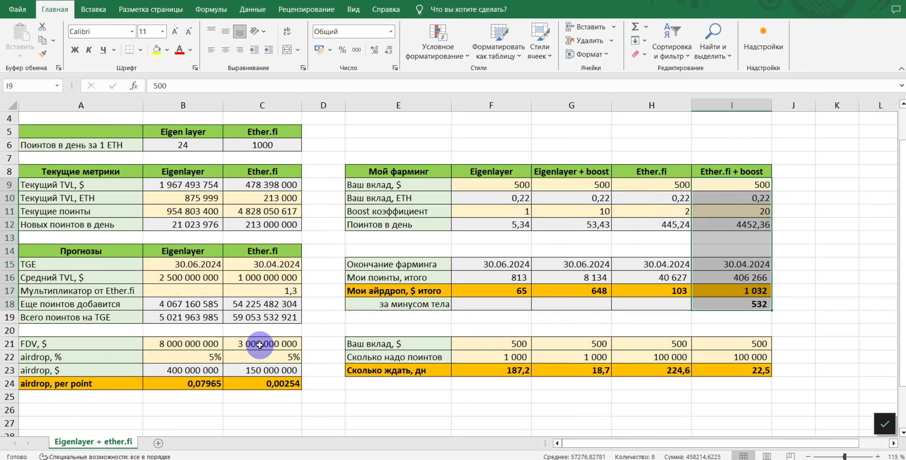
pyautogui.click(238, 344)
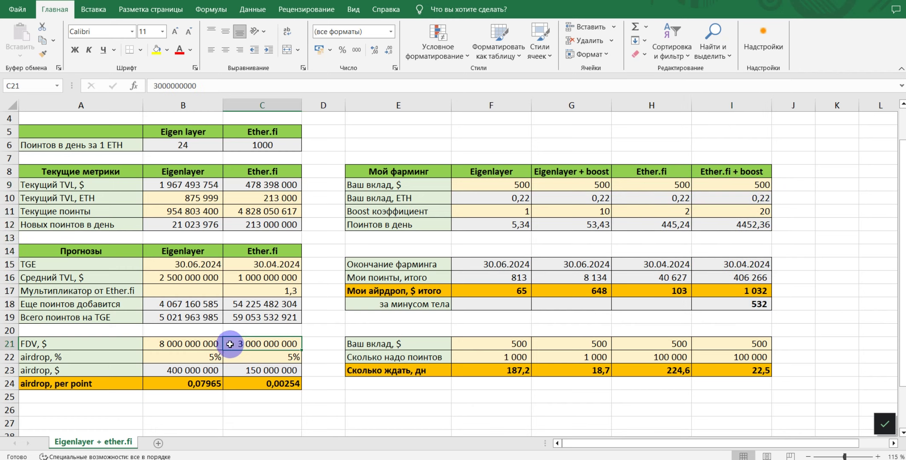
pyautogui.doubleClick(230, 344)
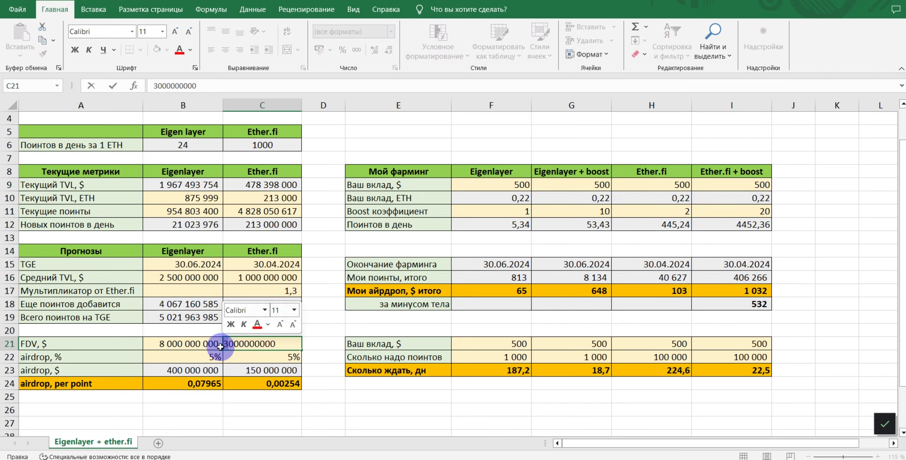
pyautogui.press('Delete')
pyautogui.write('1')
pyautogui.press('Return')
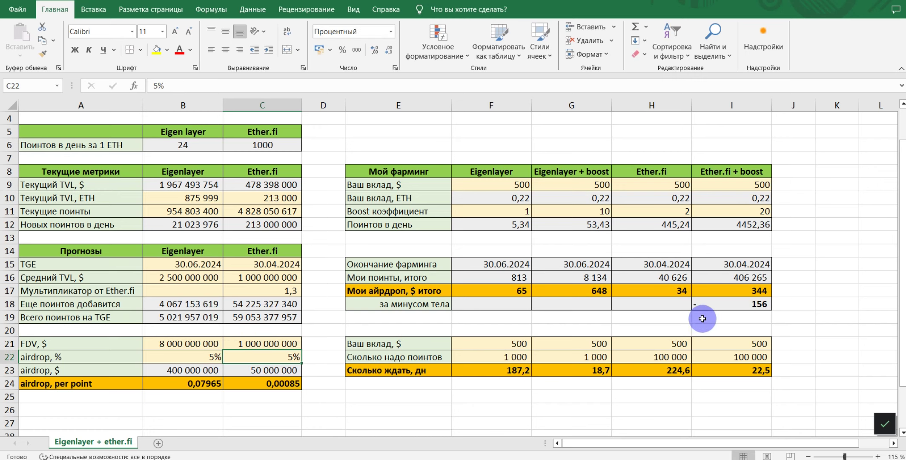
pyautogui.click(708, 304)
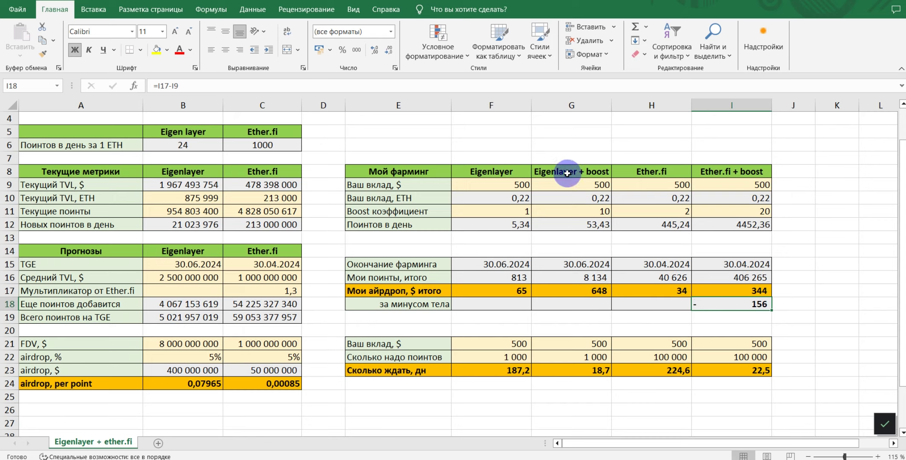
pyautogui.keyDown('ctrl'); pyautogui.click(576, 290); pyautogui.keyUp('ctrl')
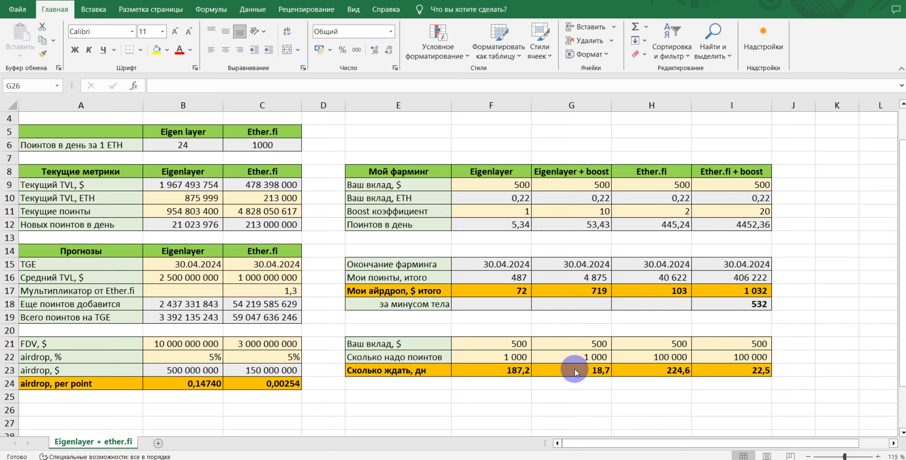
# - Set the required Eigenlayer points in F22 to 700 to test the waiting time without boost
pyautogui.click(496, 357)
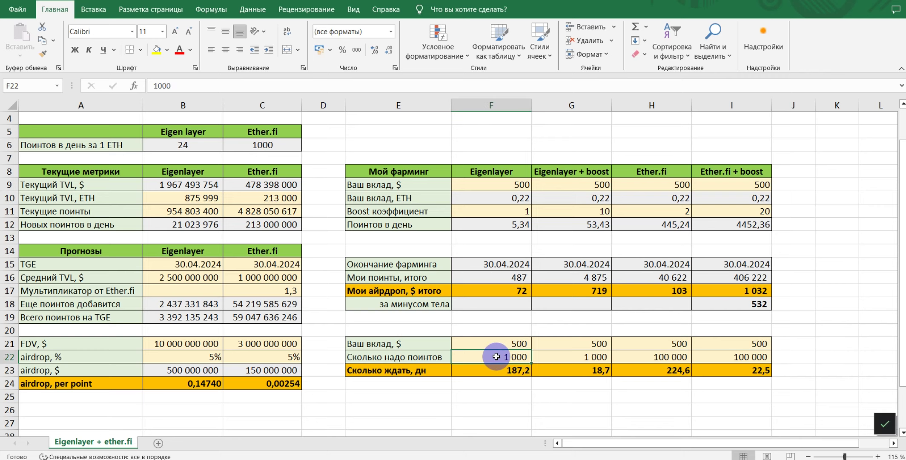
pyautogui.doubleClick(496, 356)
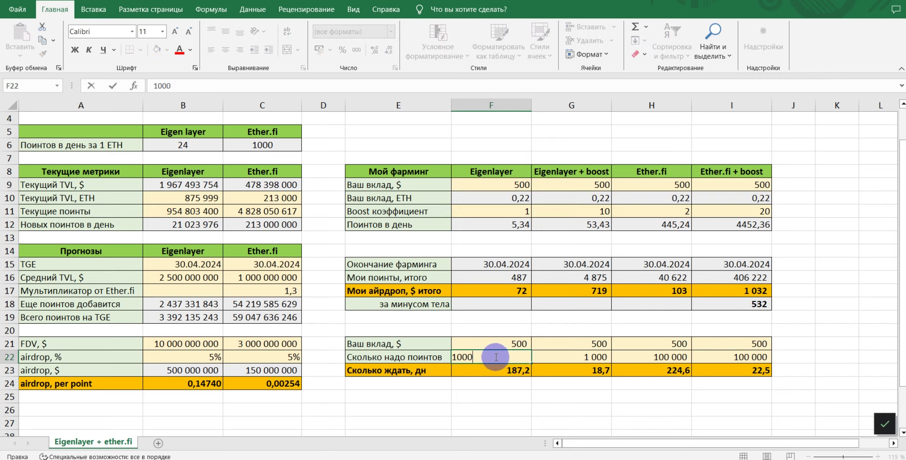
pyautogui.doubleClick(453, 357)
pyautogui.write('700')
pyautogui.press('Return')
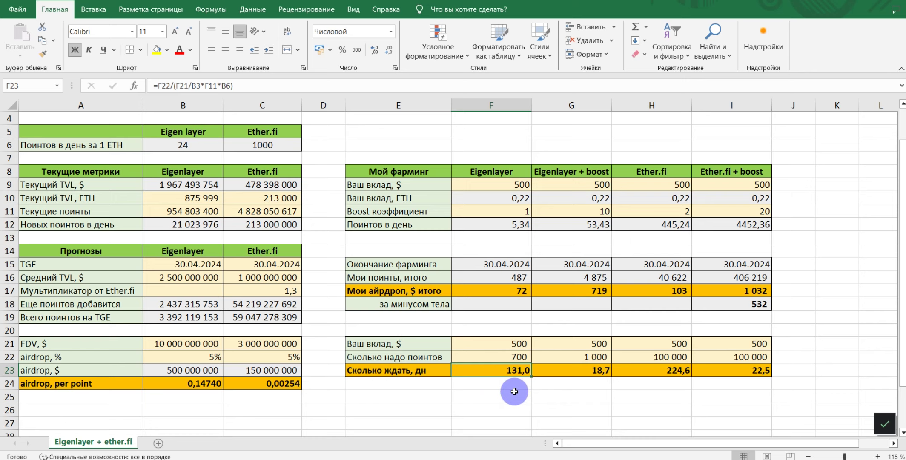
# - Set the required Eigenlayer points in F22 to 1000
pyautogui.doubleClick(496, 357)
pyautogui.write('1000')
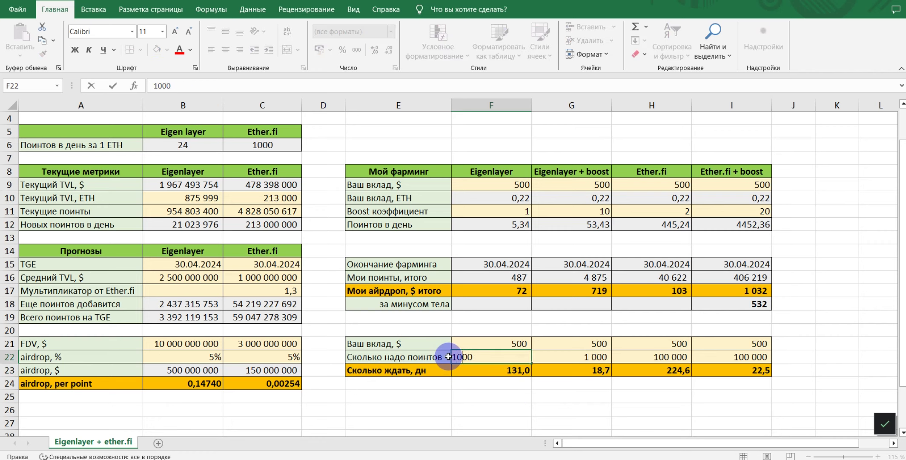
pyautogui.press('Return')
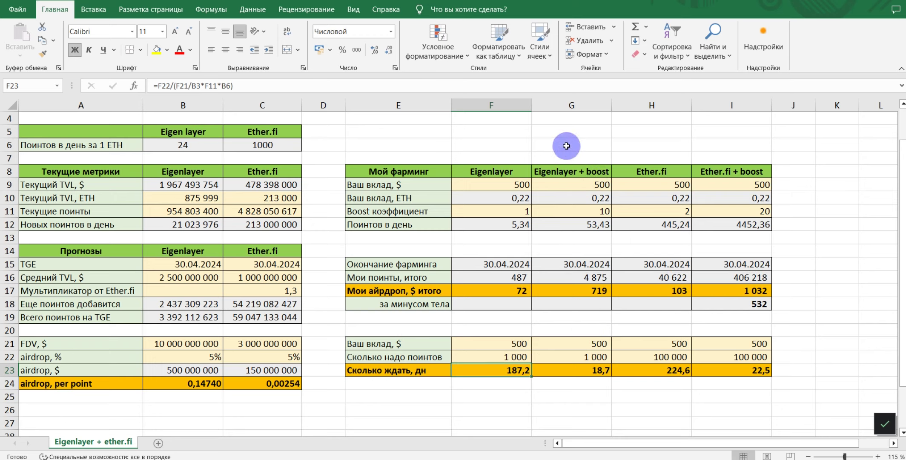
# - Review the boosted Eigenlayer deposit, boost coefficient and required points in column G, comparing the waiting days in F23 and G23
pyautogui.click(580, 346)
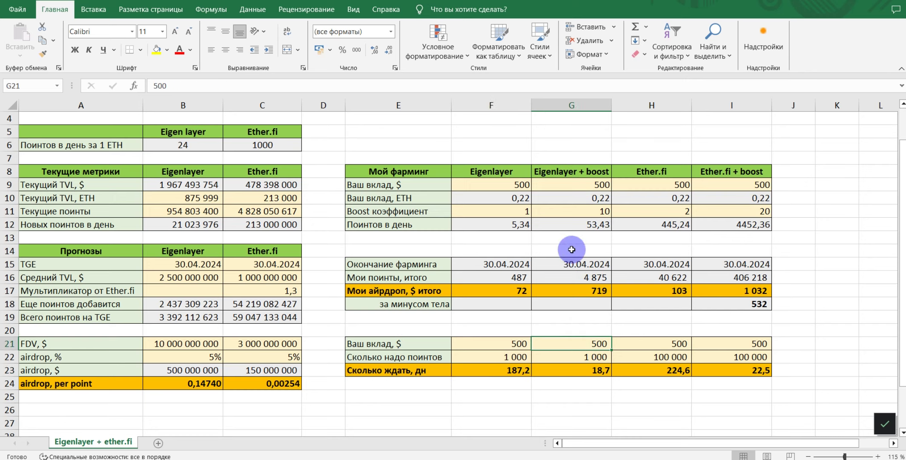
pyautogui.click(578, 212)
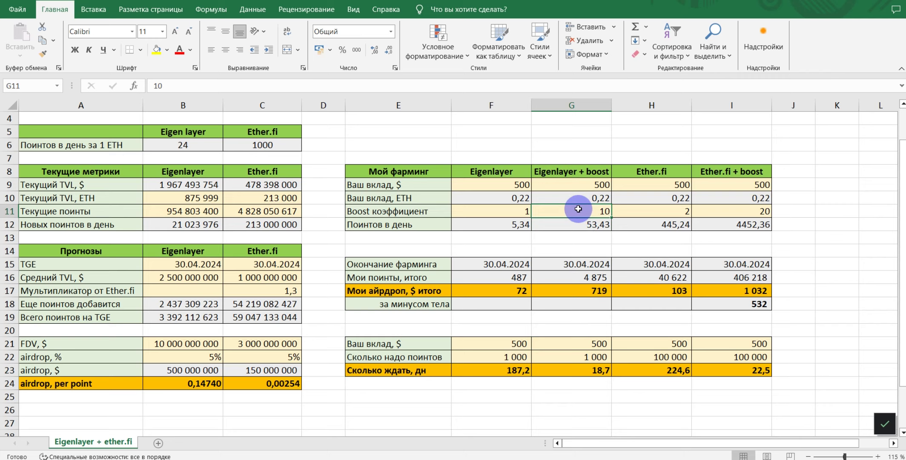
pyautogui.click(586, 339)
pyautogui.click(568, 358)
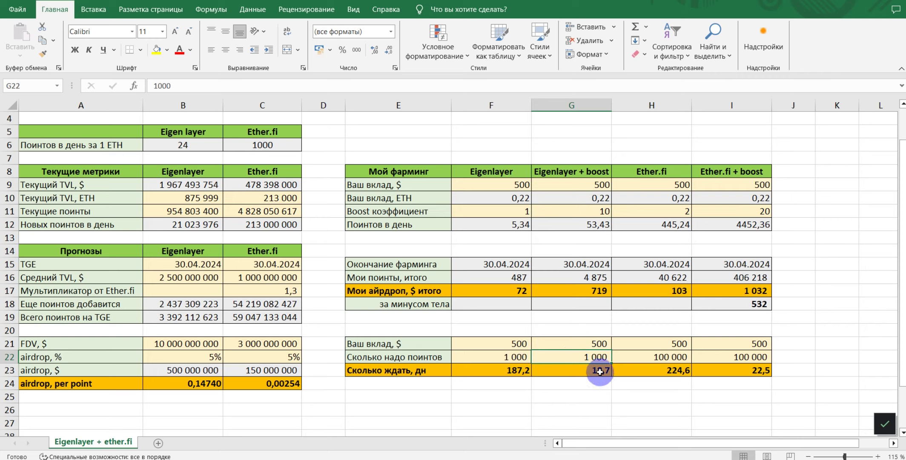
pyautogui.click(516, 373)
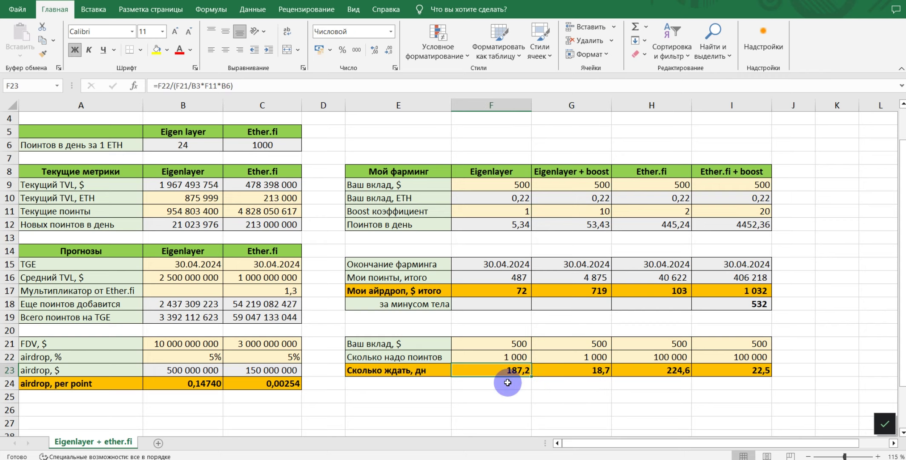
pyautogui.click(578, 383)
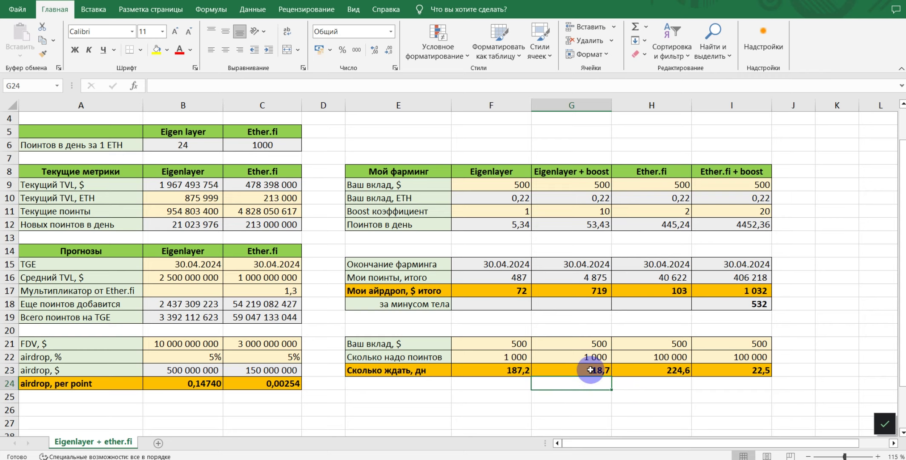
# - Switch to the Pendle YT eETH market in the browser and reverse the swap direction to YT eETH into ETH
pyautogui.click(578, 459)
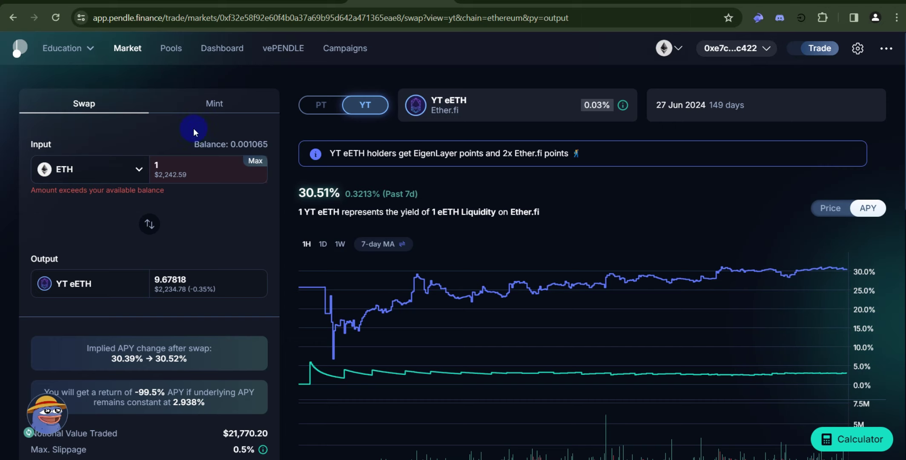
pyautogui.click(150, 229)
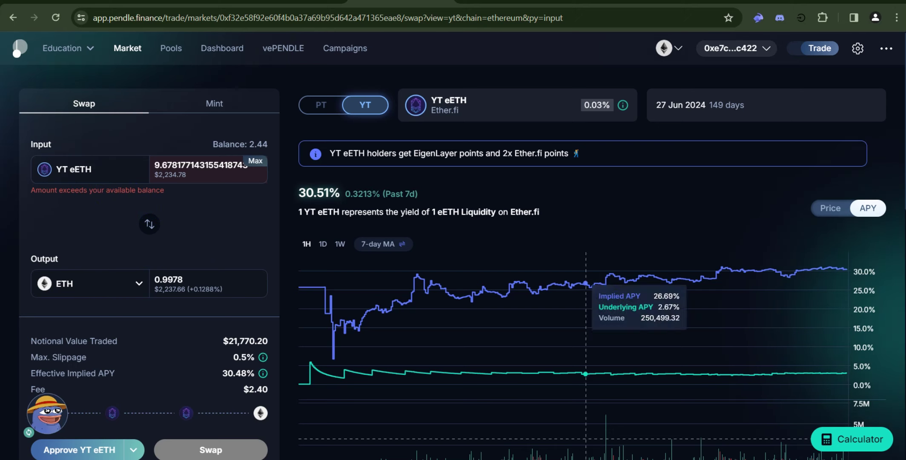
# - Switch to the ether.fi portfolio page and examine the staking rewards and the requirements of the eETH Luminary and DC Chad badges
pyautogui.hotkey('alt', 'Tab')
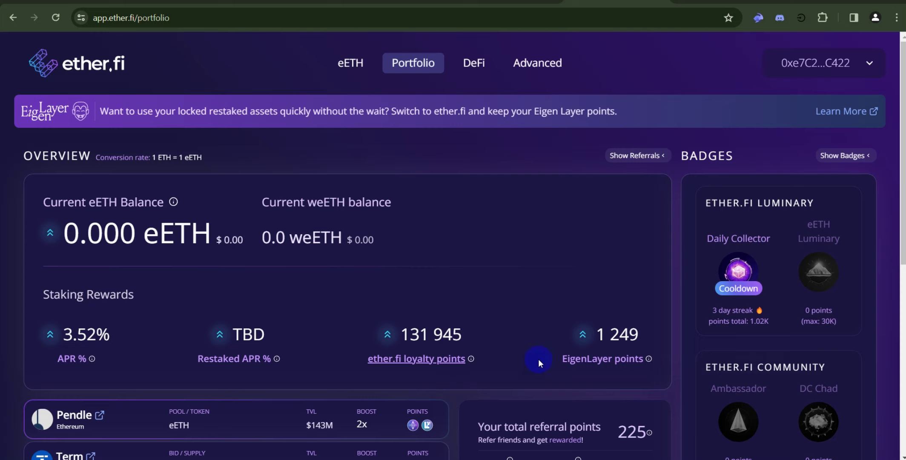
pyautogui.moveTo(820, 271)
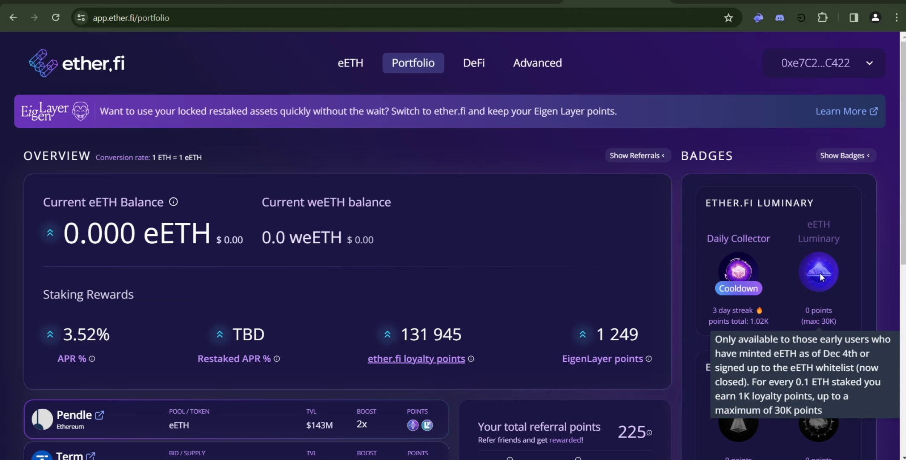
pyautogui.scroll(-3, 819, 274)
pyautogui.moveTo(838, 315)
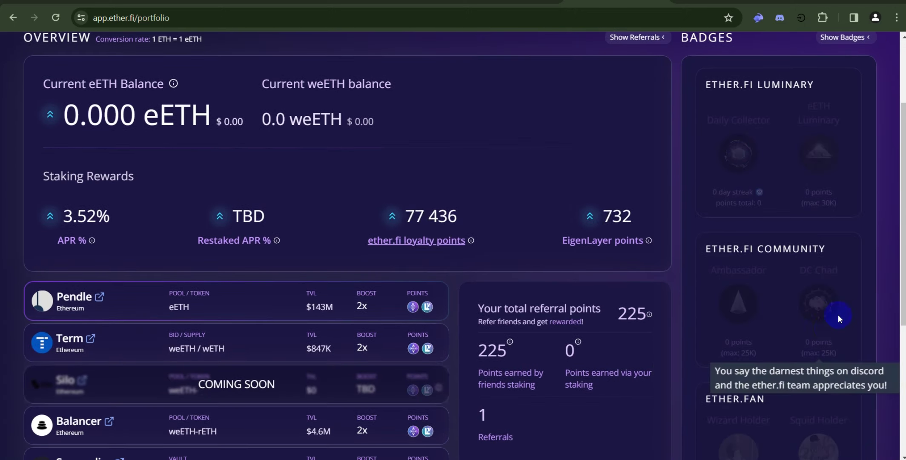
pyautogui.scroll(-2, 744, 308)
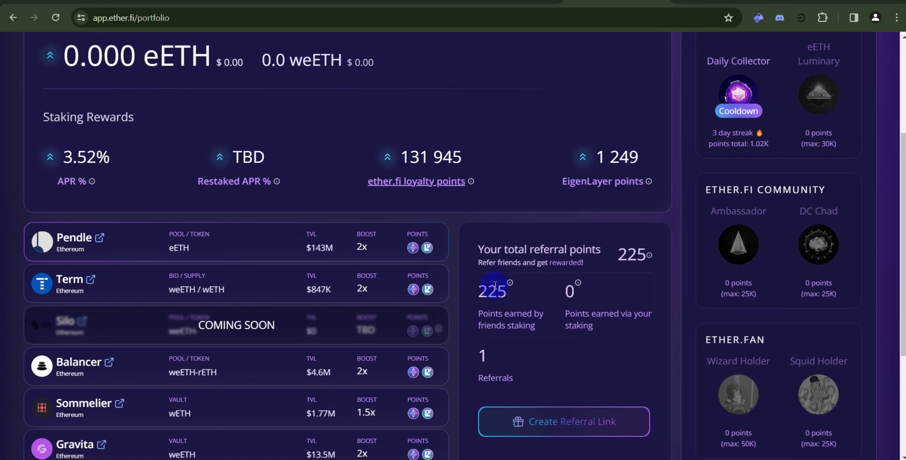
# - Examine the ether.fi loyalty and EigenLayer points, the boosts of the partner protocols and the referral points in the portfolio
pyautogui.scroll(3, 493, 286)
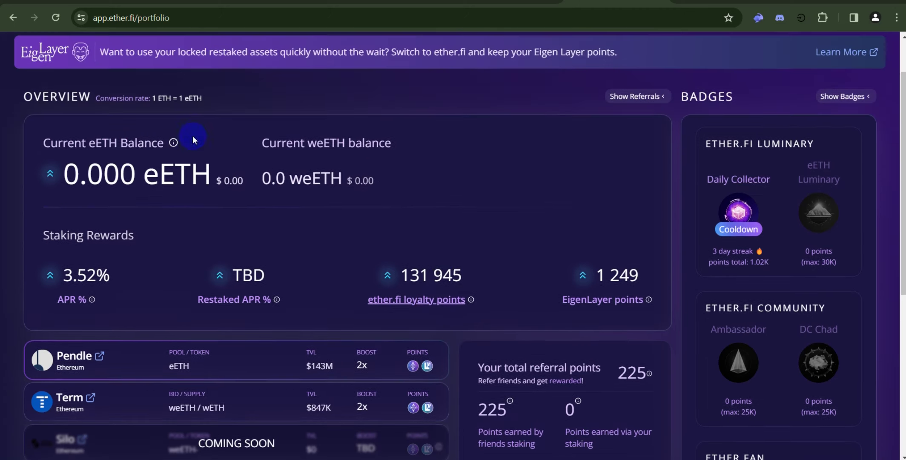
pyautogui.scroll(-1, 324, 241)
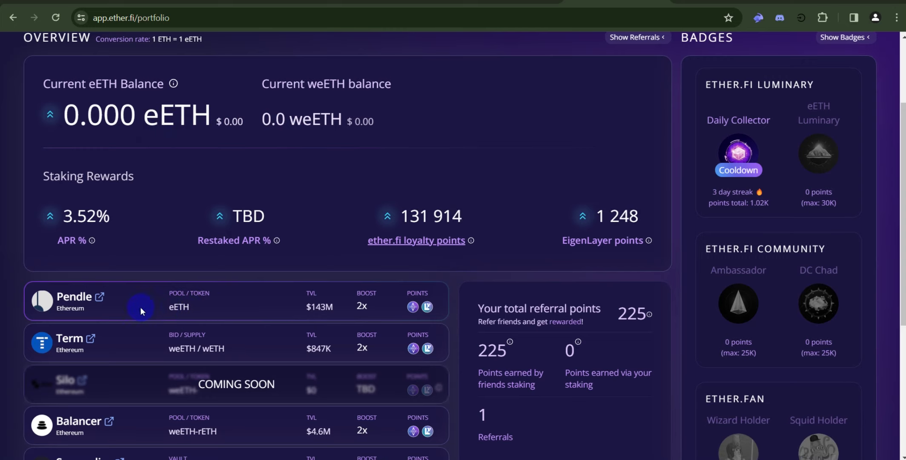
pyautogui.scroll(-2, 456, 299)
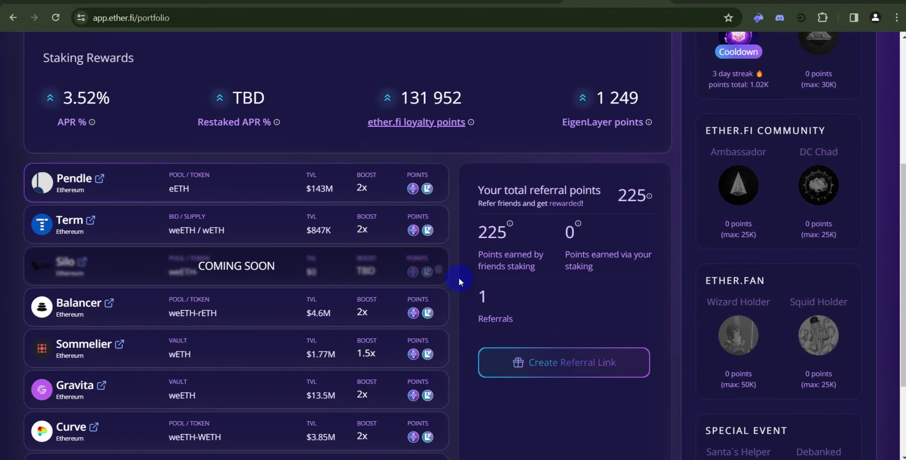
pyautogui.scroll(1, 458, 278)
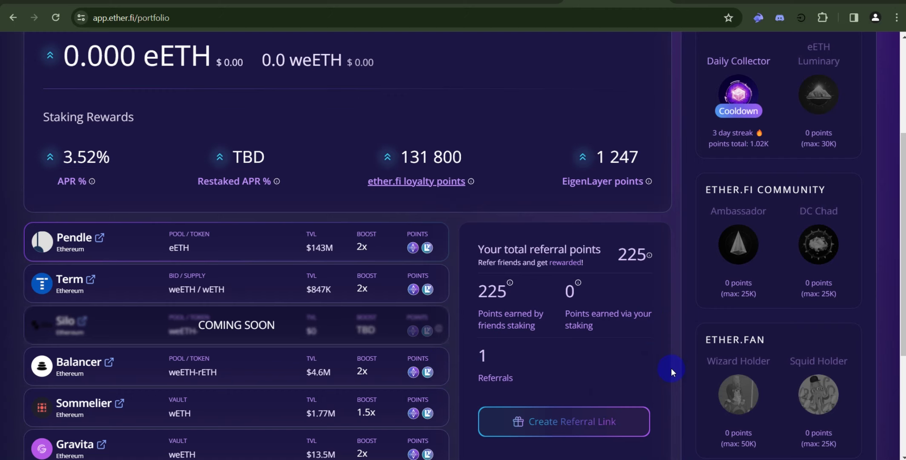
pyautogui.scroll(2, 671, 368)
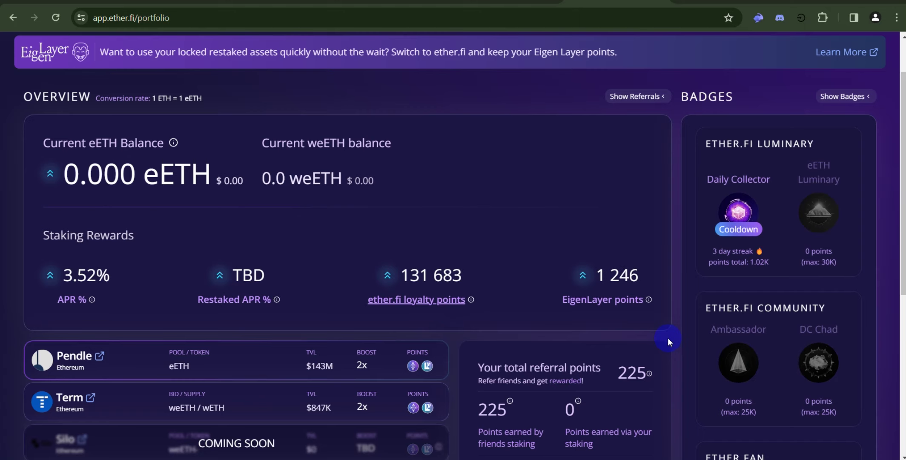
pyautogui.scroll(-4, 667, 338)
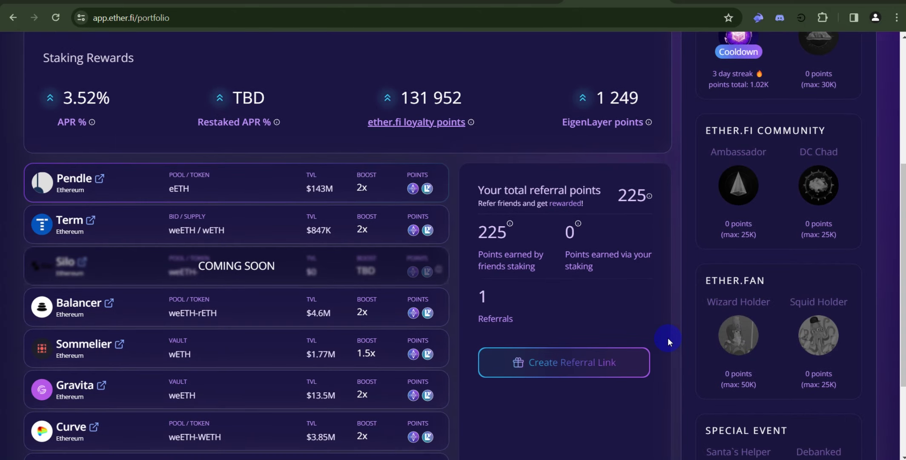
pyautogui.scroll(5, 656, 275)
pyautogui.scroll(-5, 672, 265)
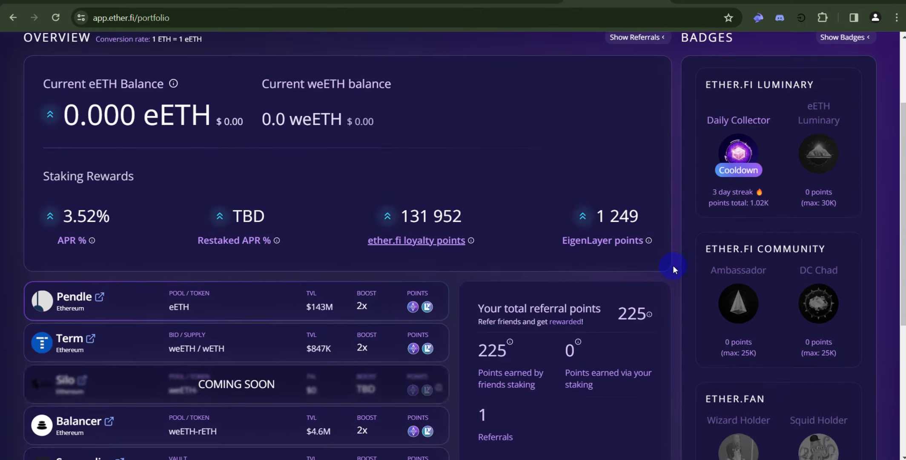